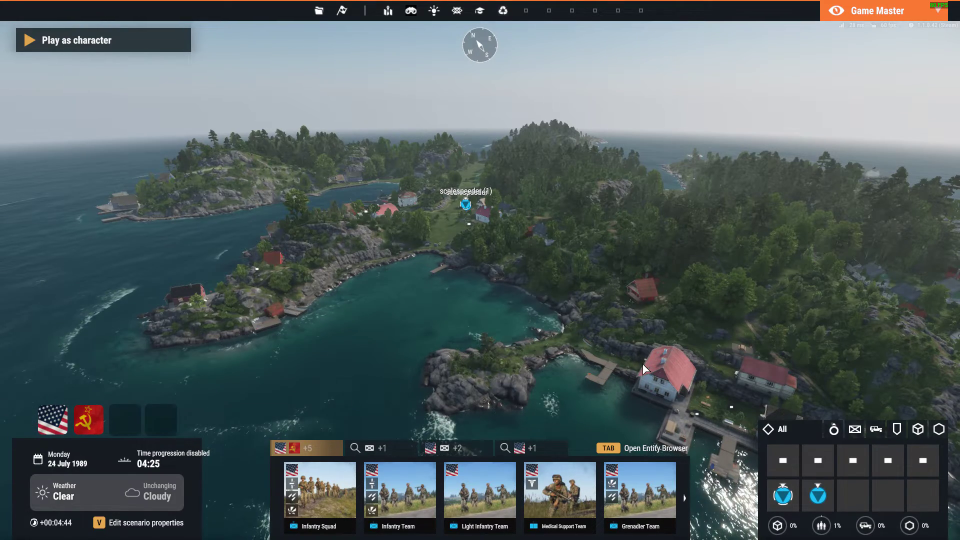
Fly the Game Master camera forward over Kalvoy Island toward the village.
key("w")
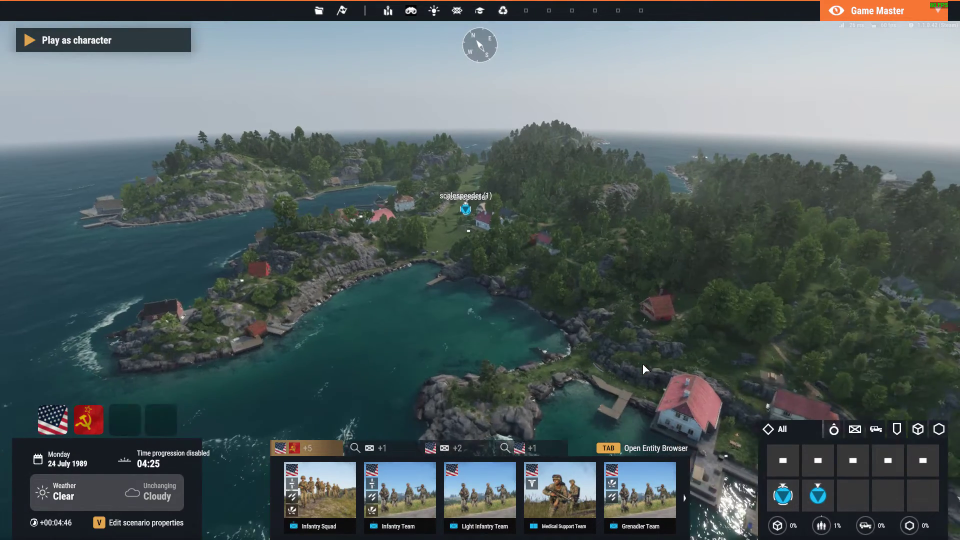
key("w")
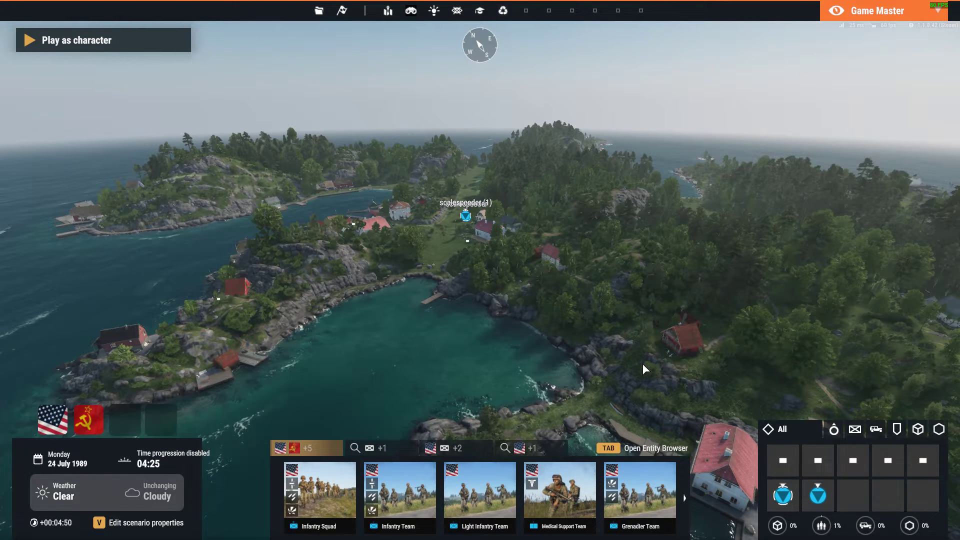
key("w")
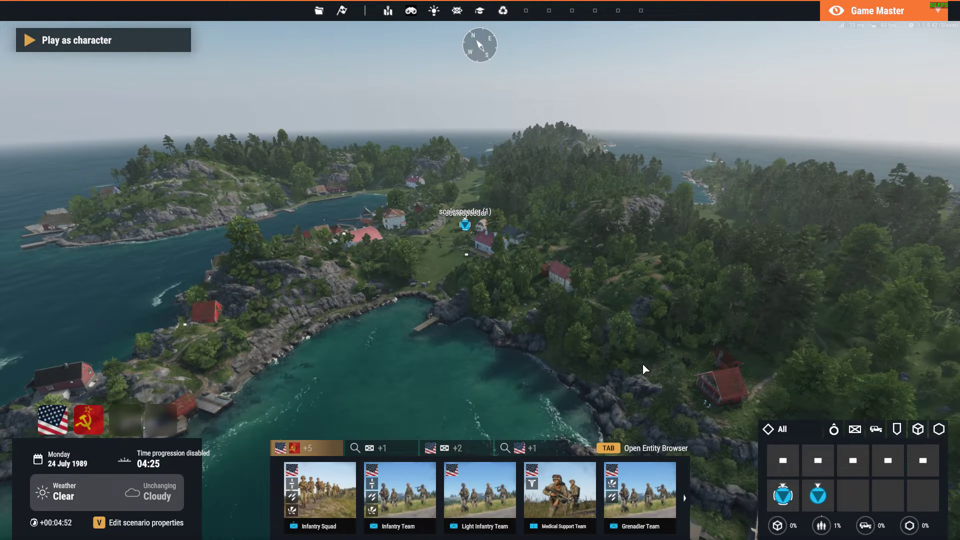
Finish the camera fly-over, then show the Kalvoy Island workshop page in the browser.
key("w")
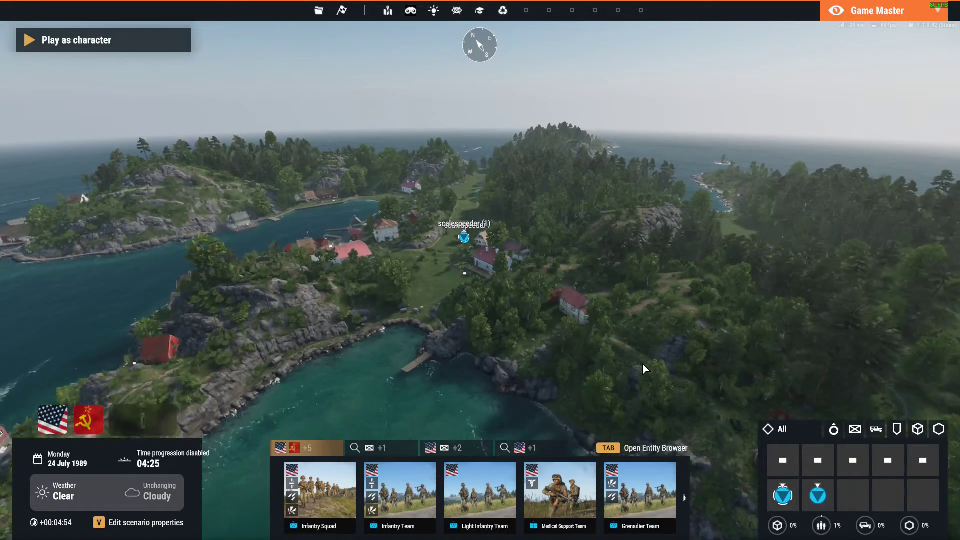
key("s")
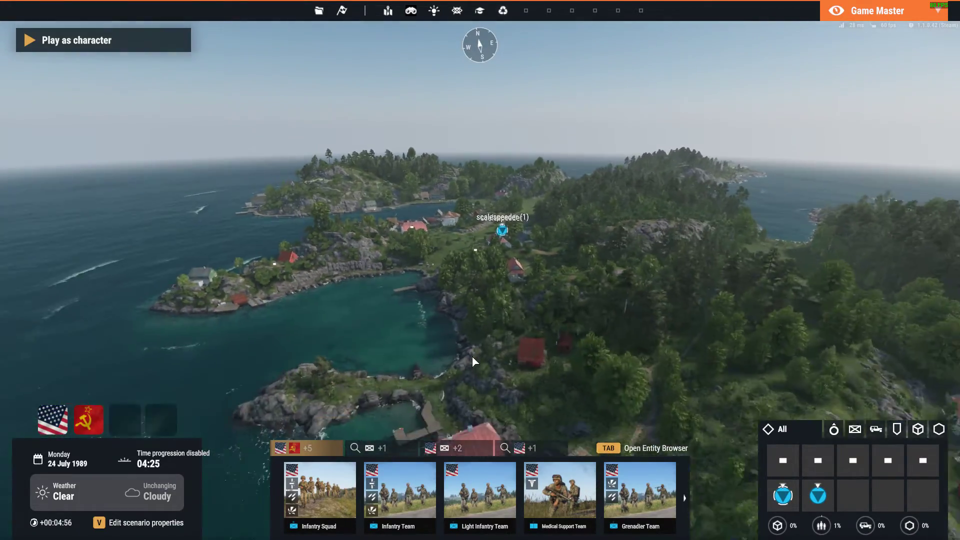
key("w")
key("alt+Tab")
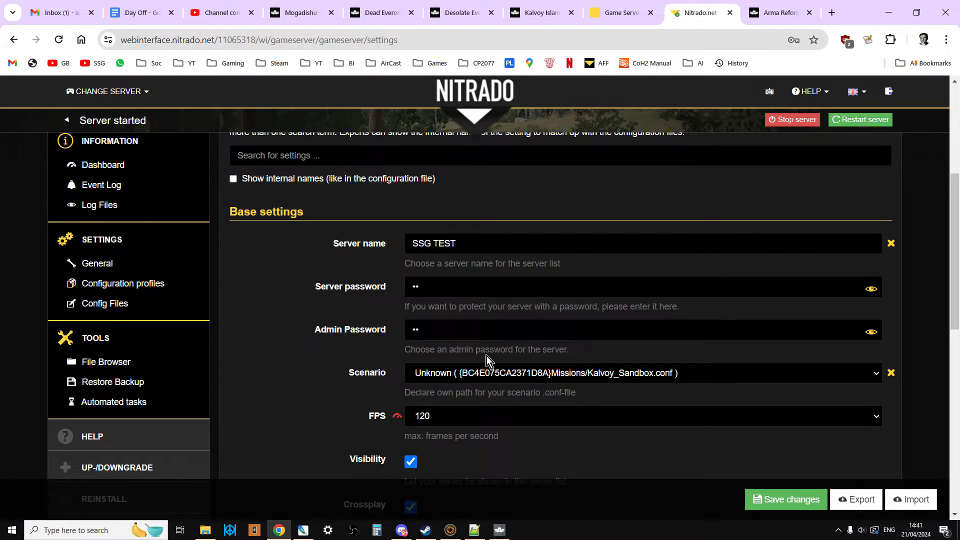
left_click(544, 15)
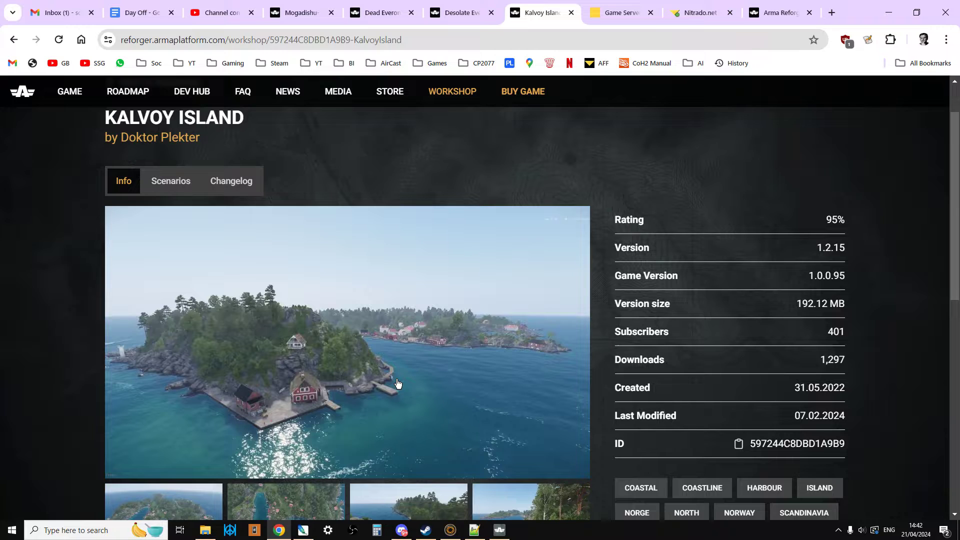
left_click(499, 530)
key("d")
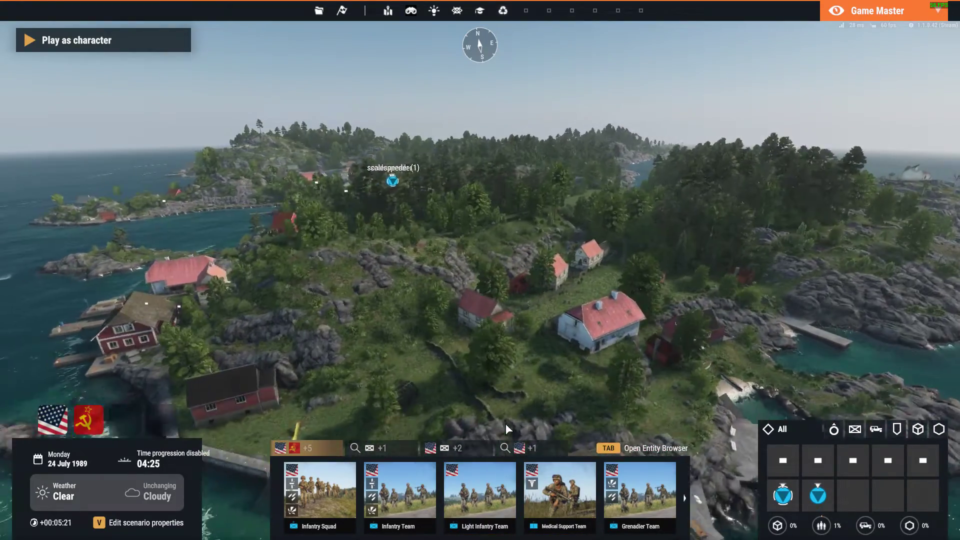
key("w")
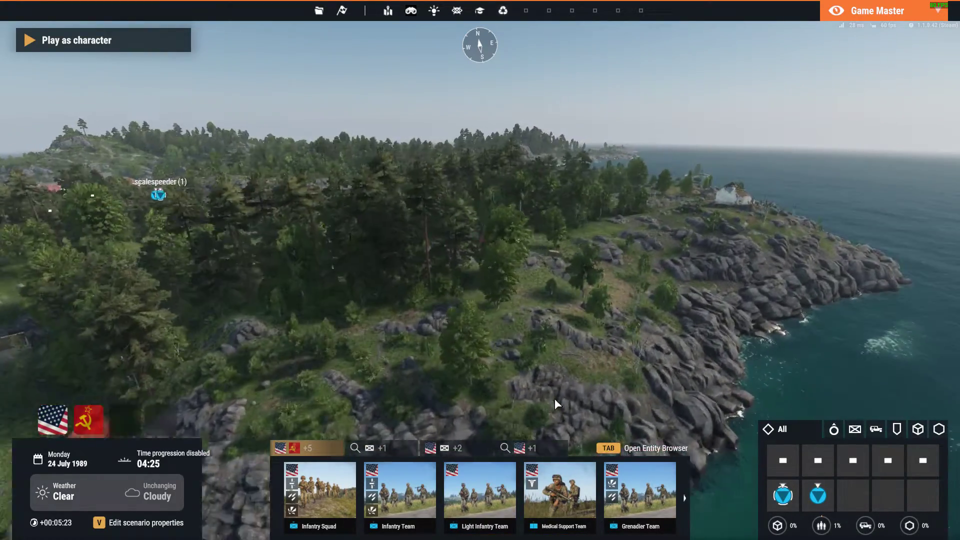
key("w")
key("e")
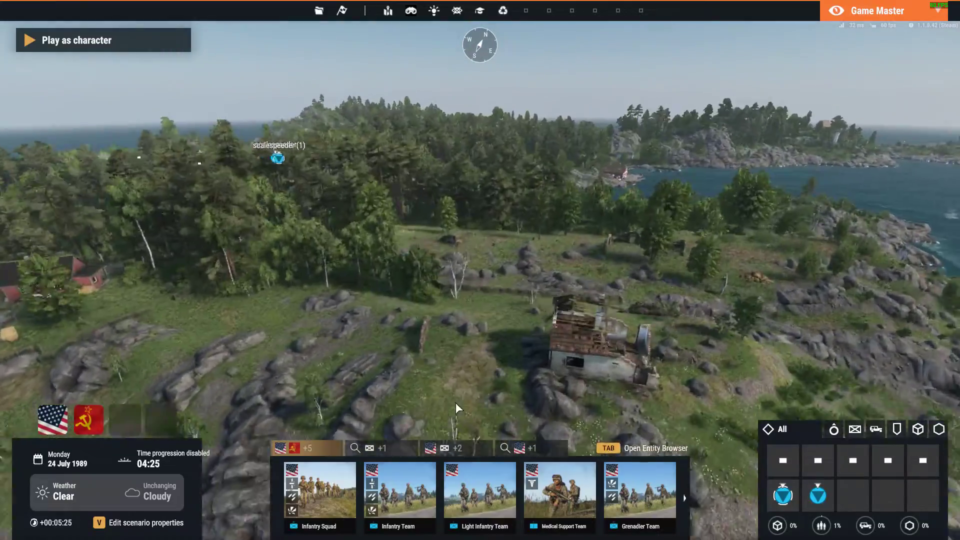
key("w")
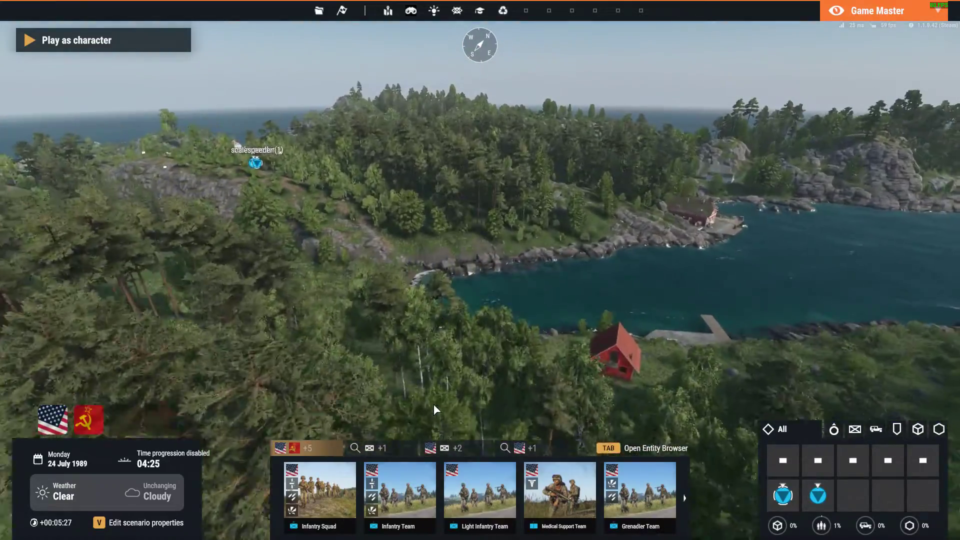
key("w")
key("e")
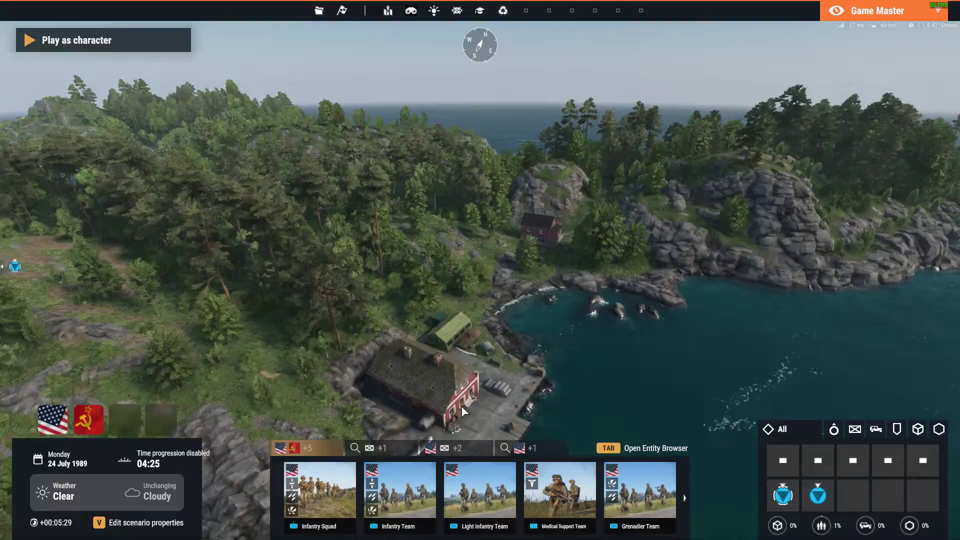
key("q")
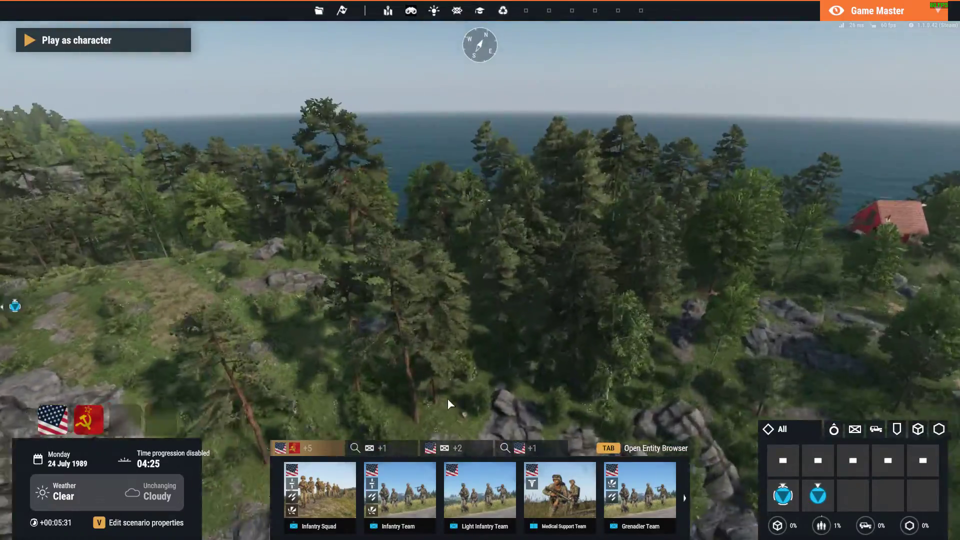
key("q")
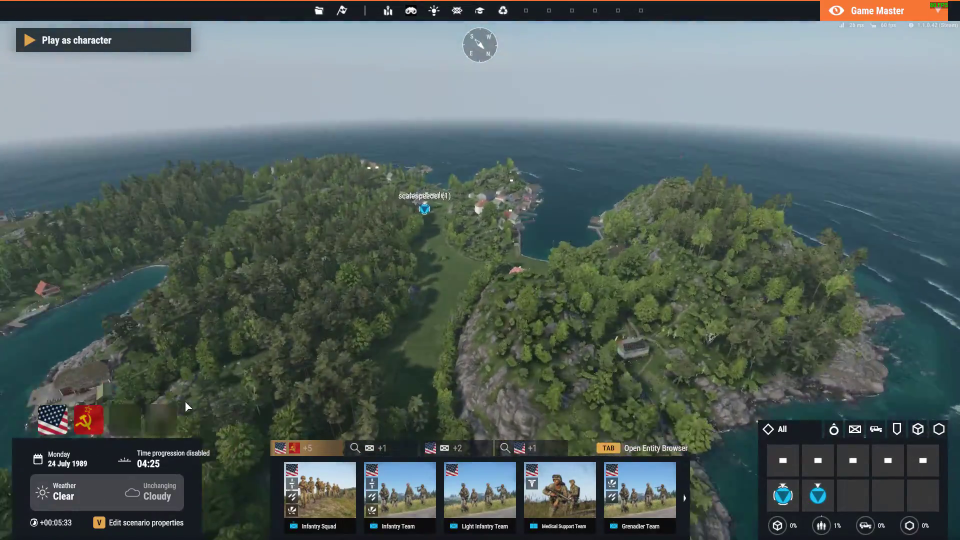
key("alt+Tab")
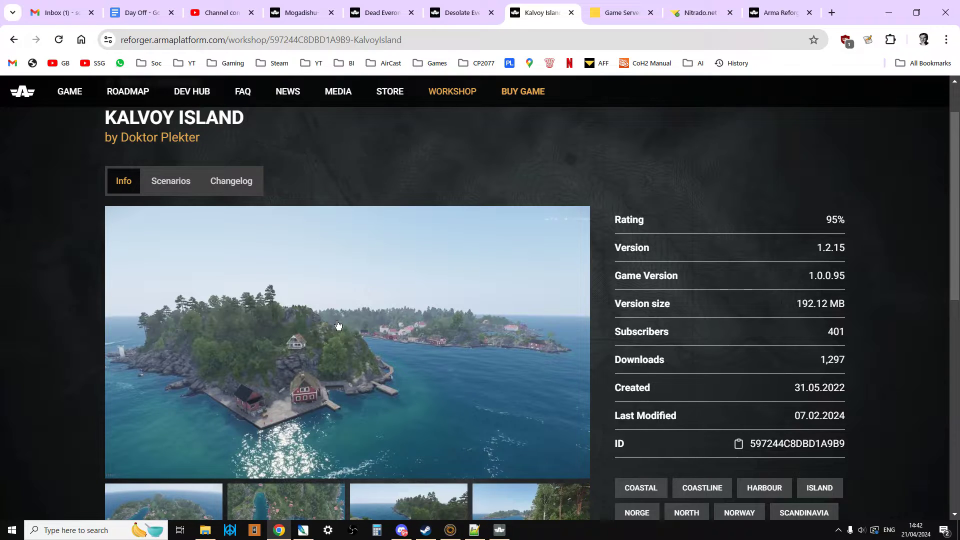
Check the Nitrado server list and the Kalvoy Sandbox settings page, then bring up the streamed Xbox game.
left_click(622, 14)
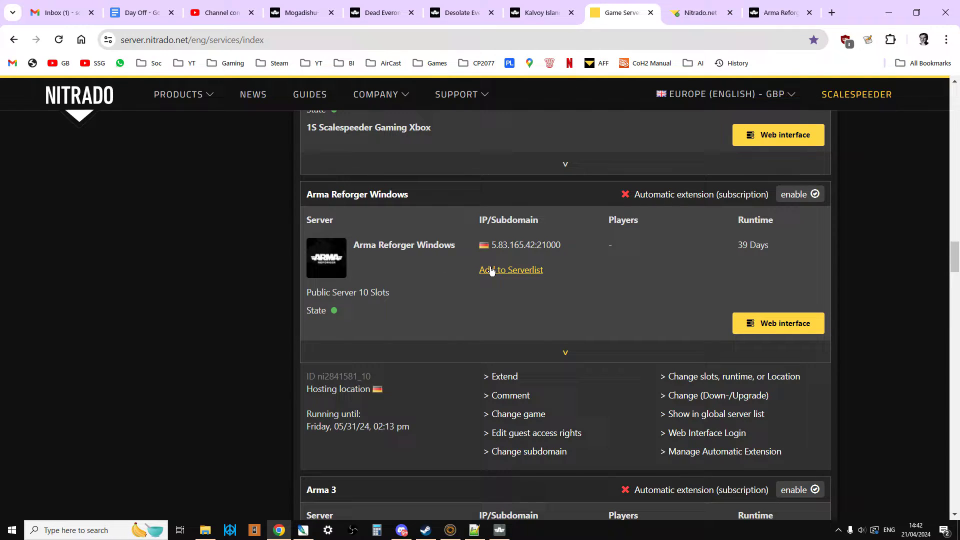
left_click(700, 13)
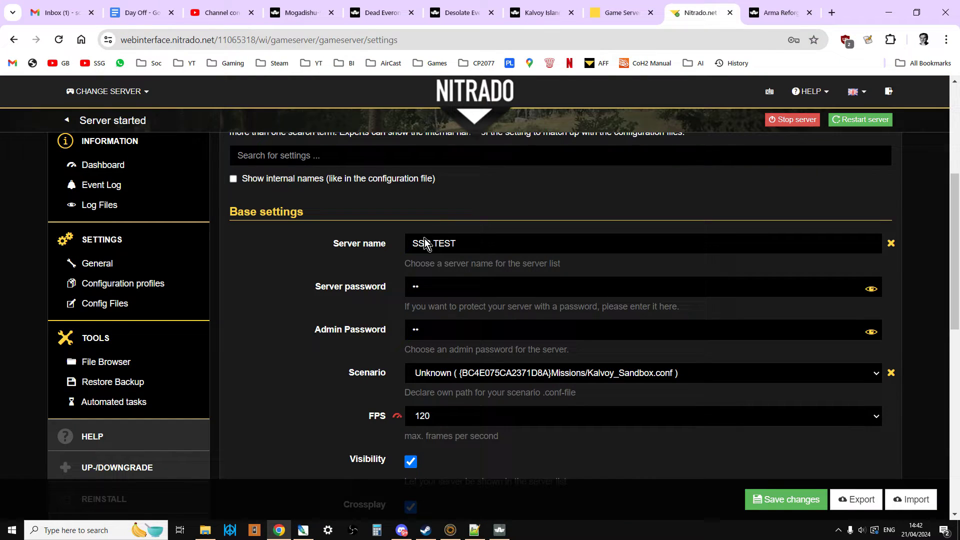
left_click(499, 530)
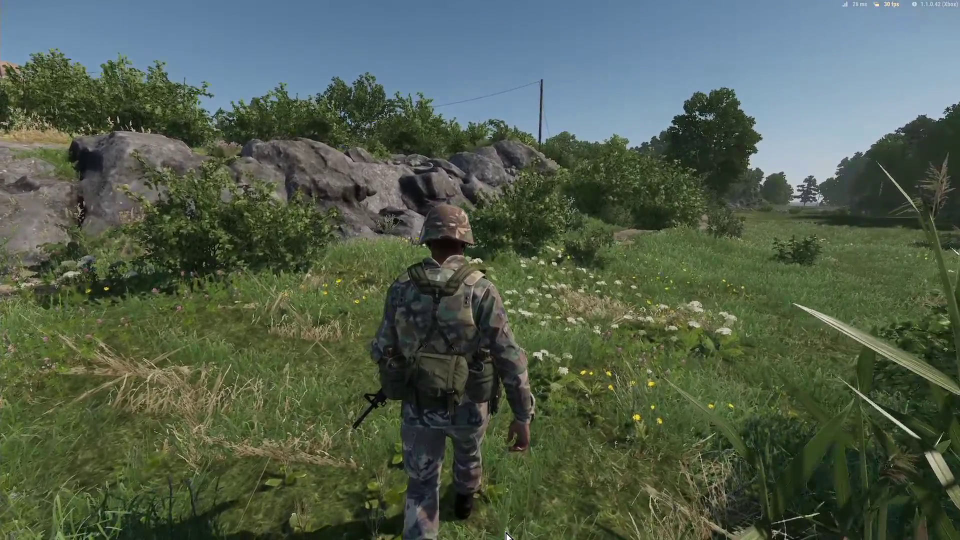
Leave the Xbox soldier session and go back to the Nitrado settings with Kalvoy_Sandbox.conf.
left_click(506, 535)
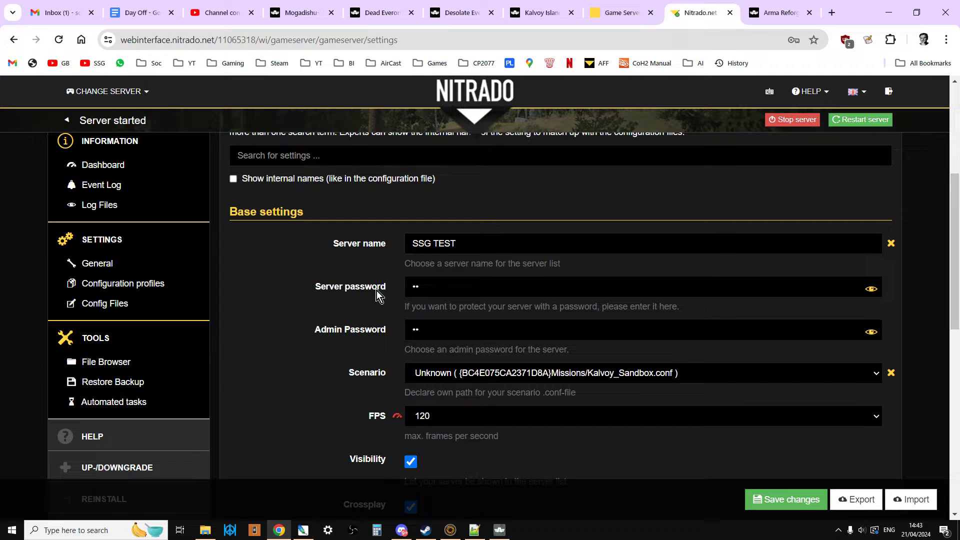
Open config.json in Nitrado's file editor and scroll through its scenarioId and mods list.
left_click(104, 303)
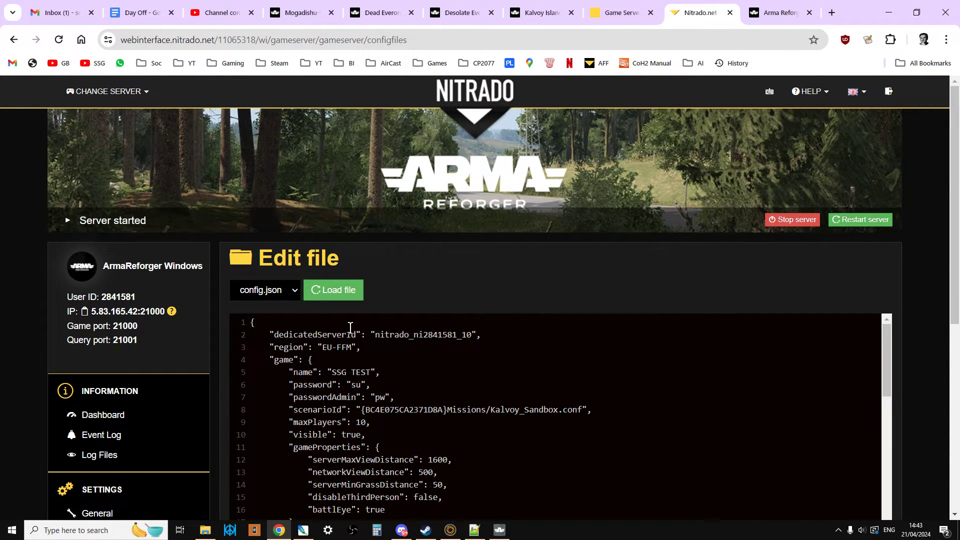
scroll(563, 301, "down", 3)
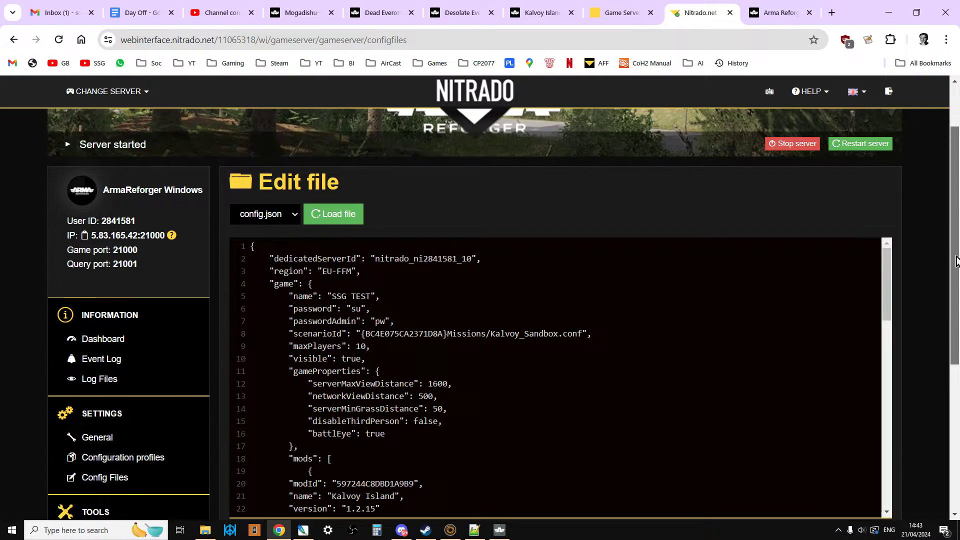
scroll(563, 304, "down", 2)
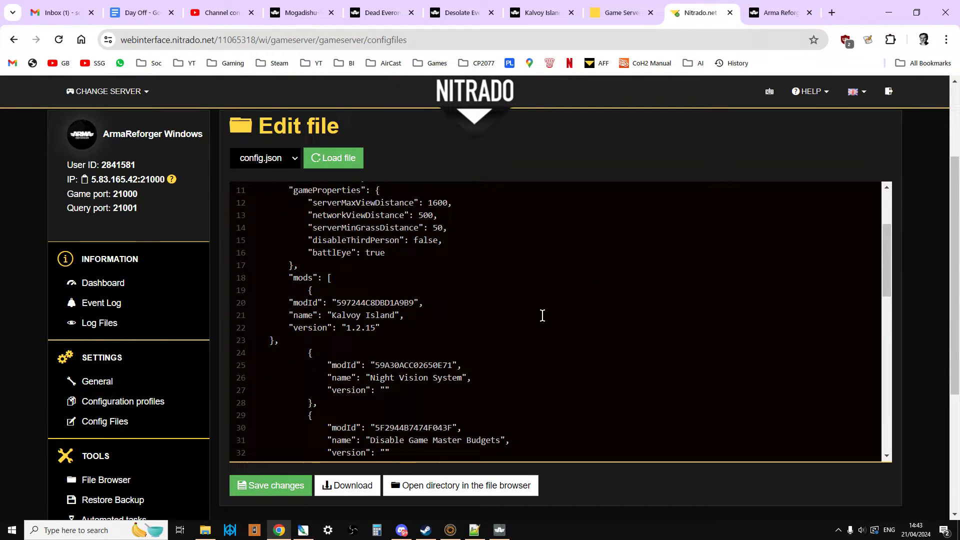
scroll(541, 317, "down", 2)
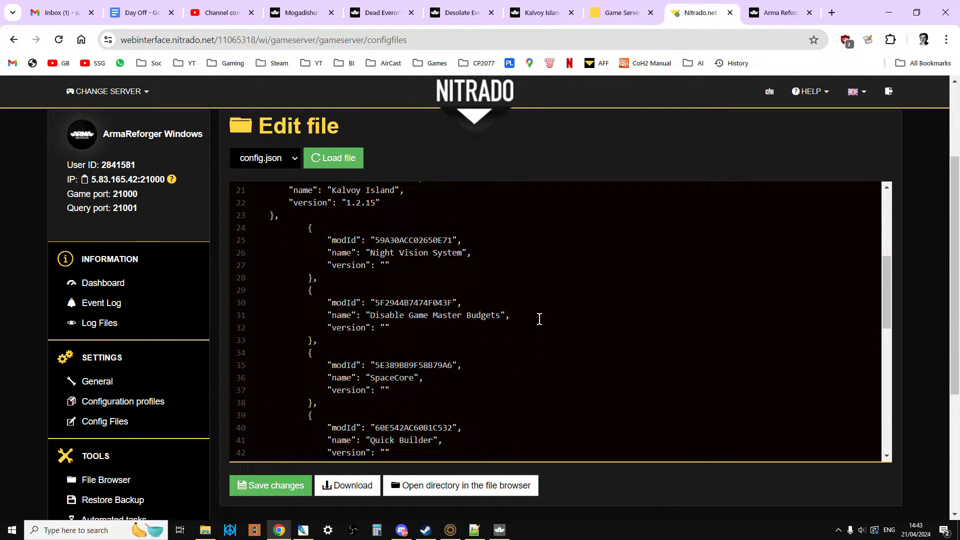
scroll(540, 319, "up", 4)
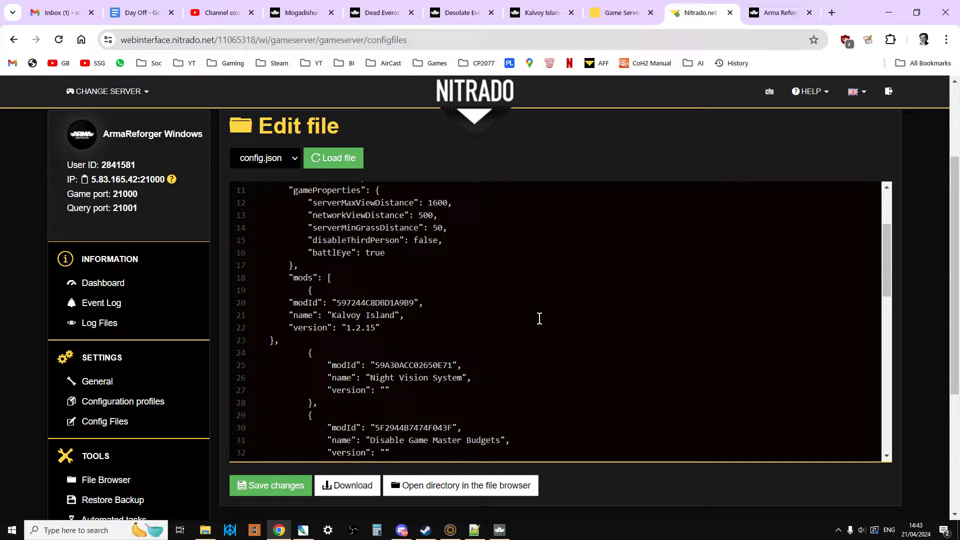
scroll(475, 251, "up", 1)
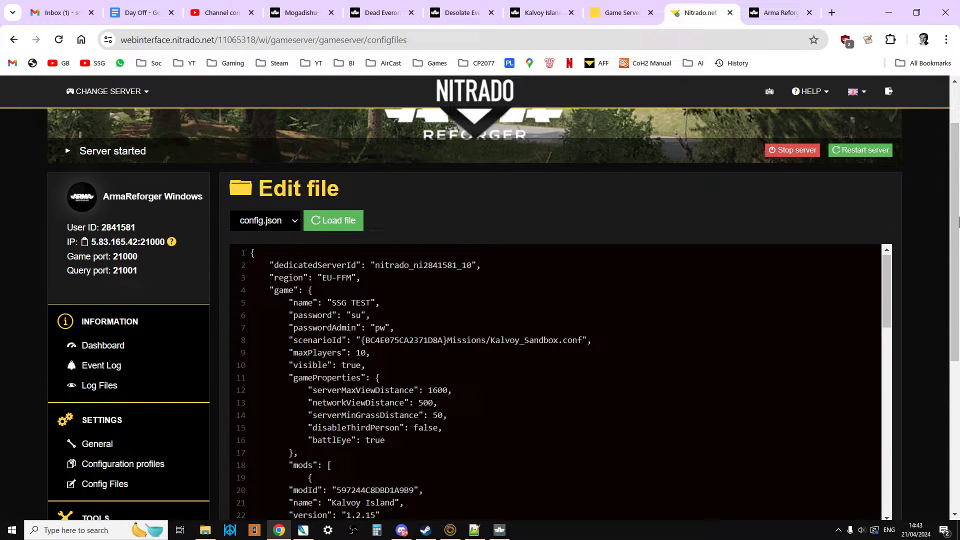
scroll(821, 284, "down", 2)
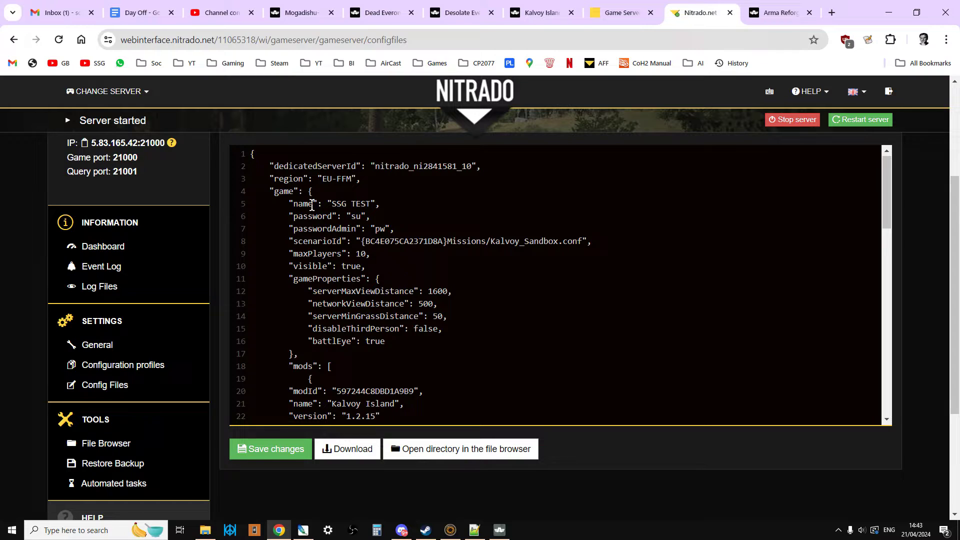
Highlight the server name, password, admin password and maxPlayers lines in config.json.
left_click_drag(284, 206, 382, 205)
left_click(400, 212)
left_click_drag(282, 216, 406, 228)
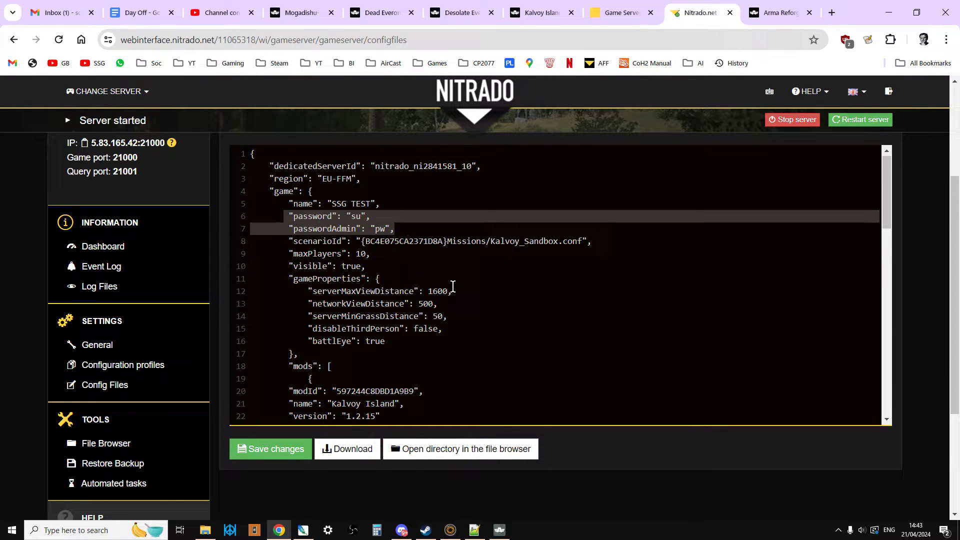
left_click(484, 289)
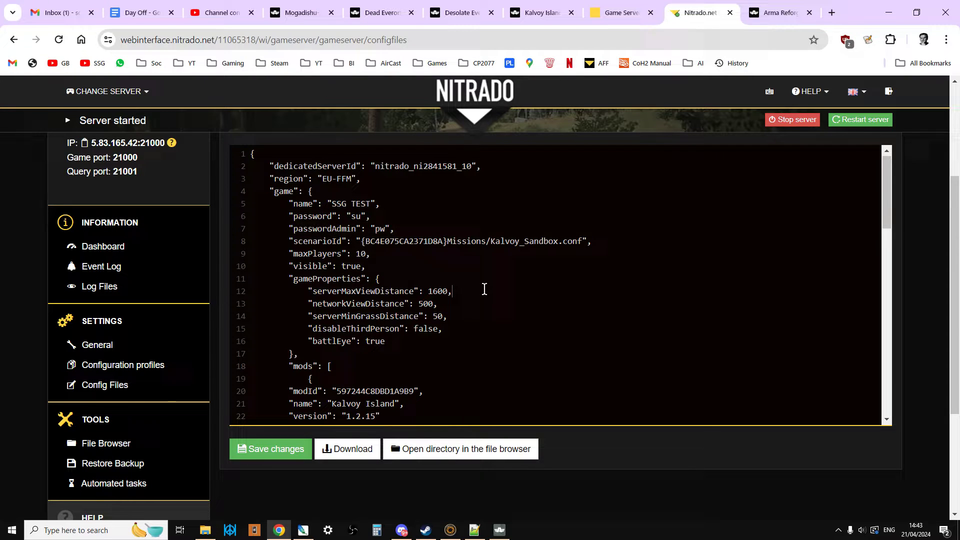
scroll(476, 281, "down", 2)
left_click_drag(285, 179, 598, 181)
scroll(539, 291, "up", 2)
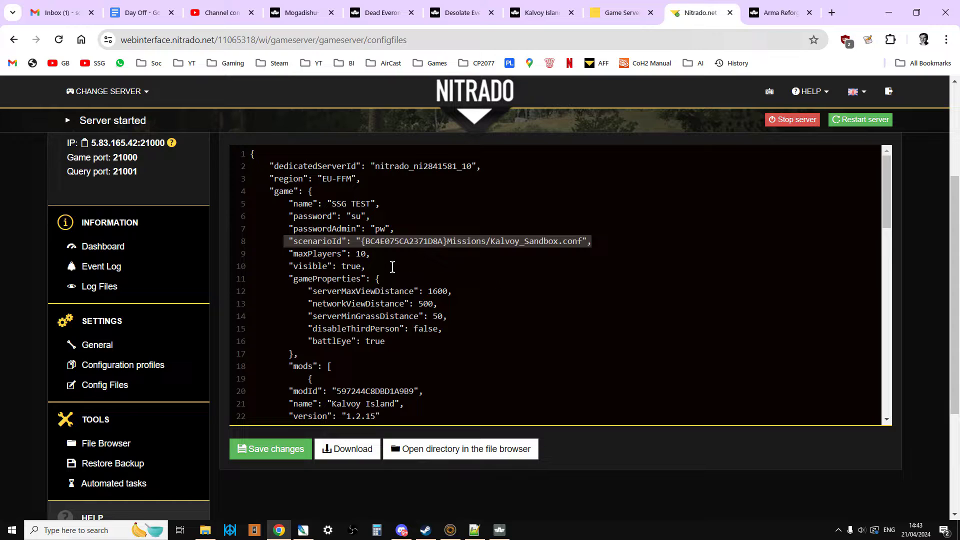
left_click_drag(278, 256, 388, 259)
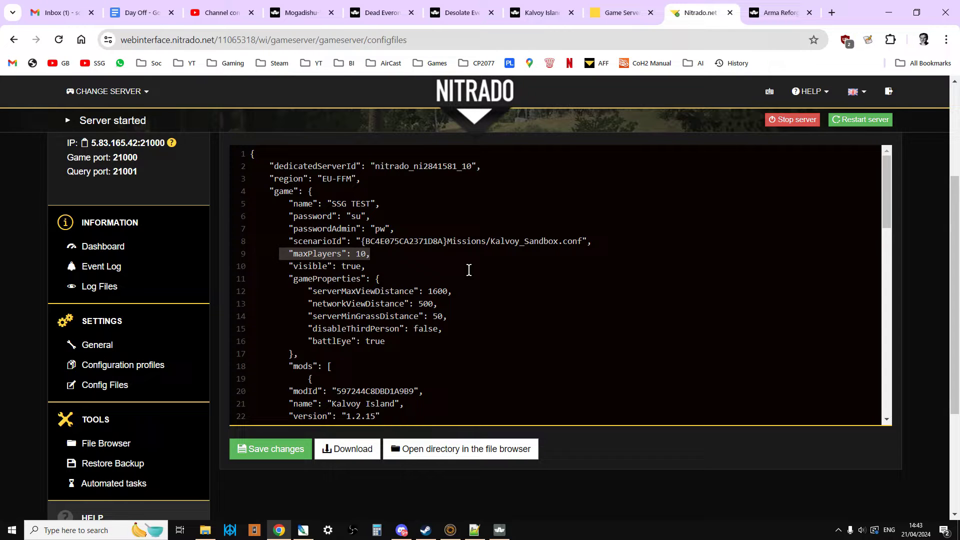
Select the line opening the mods list and place the cursor at the end of line 23.
scroll(469, 270, "down", 2)
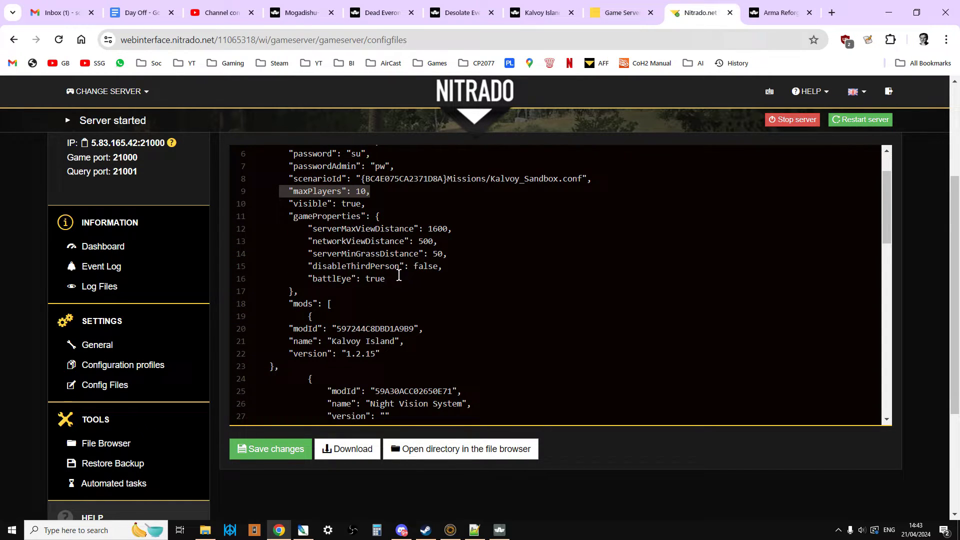
scroll(484, 274, "down", 4)
scroll(304, 273, "up", 2)
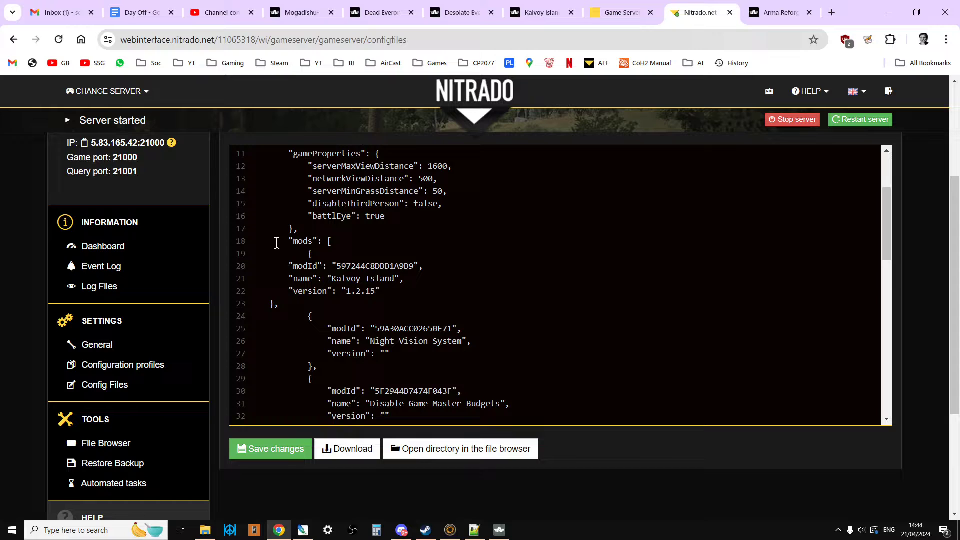
left_click_drag(276, 243, 370, 242)
left_click(509, 310)
scroll(518, 312, "down", 1)
scroll(516, 313, "up", 1)
scroll(517, 313, "down", 1)
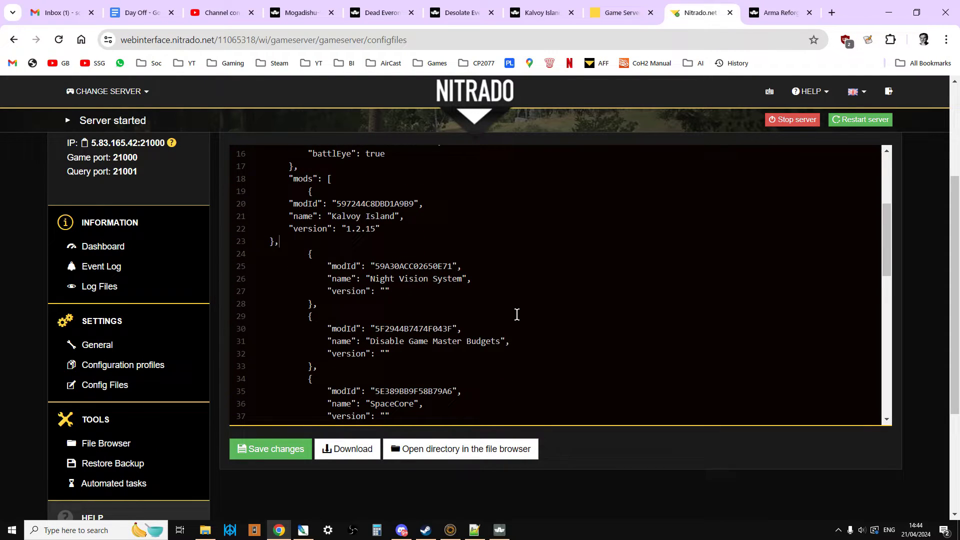
Exit the Game Master session to the main menu and open the Workshop mod catalogue.
left_click(499, 529)
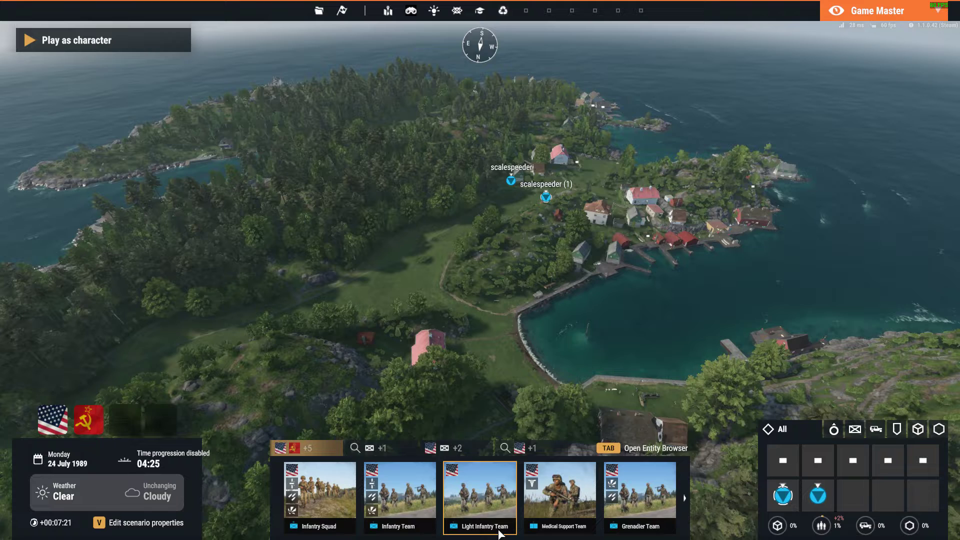
key("Escape")
left_click(82, 406)
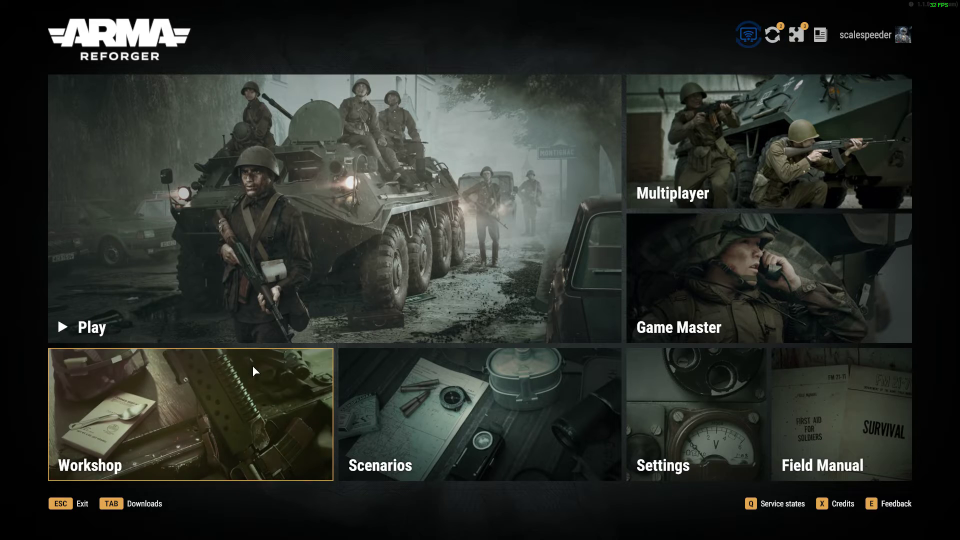
left_click(185, 410)
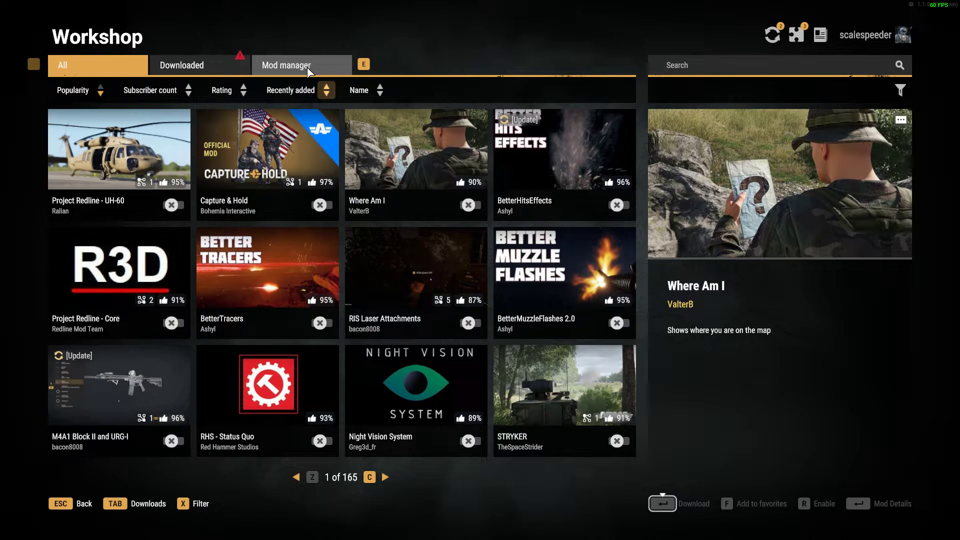
Review the enabled mods in the Mod manager, check T-72's details, then open Mod presets.
left_click(309, 71)
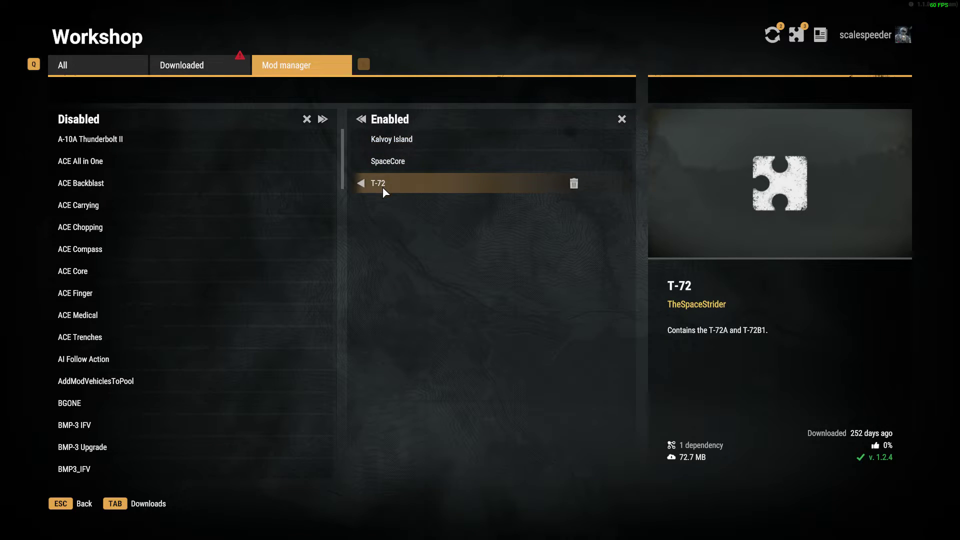
left_click(409, 184)
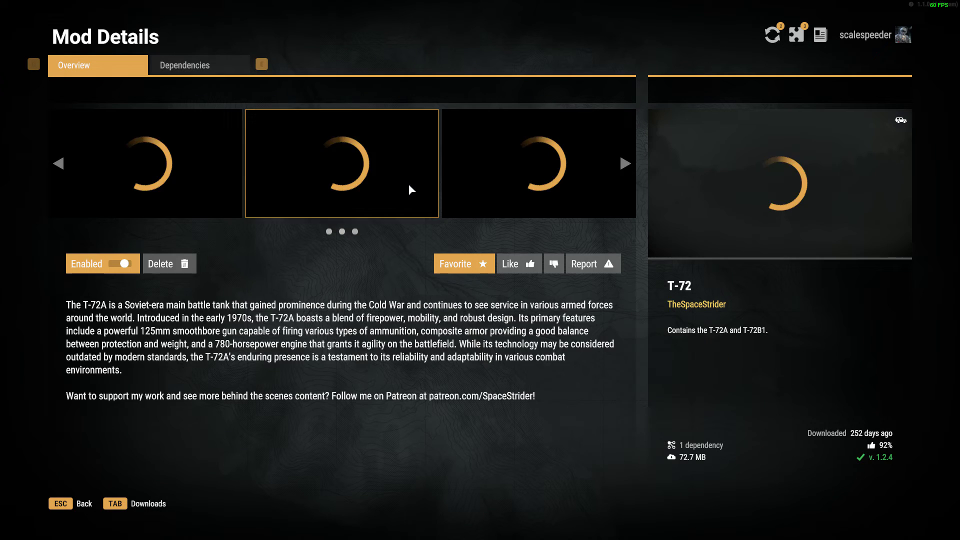
key("Escape")
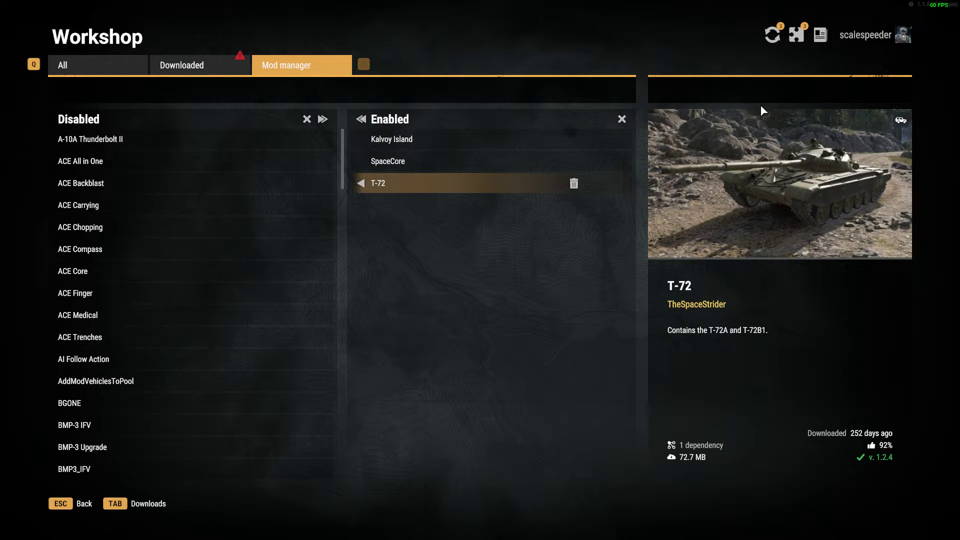
left_click(795, 36)
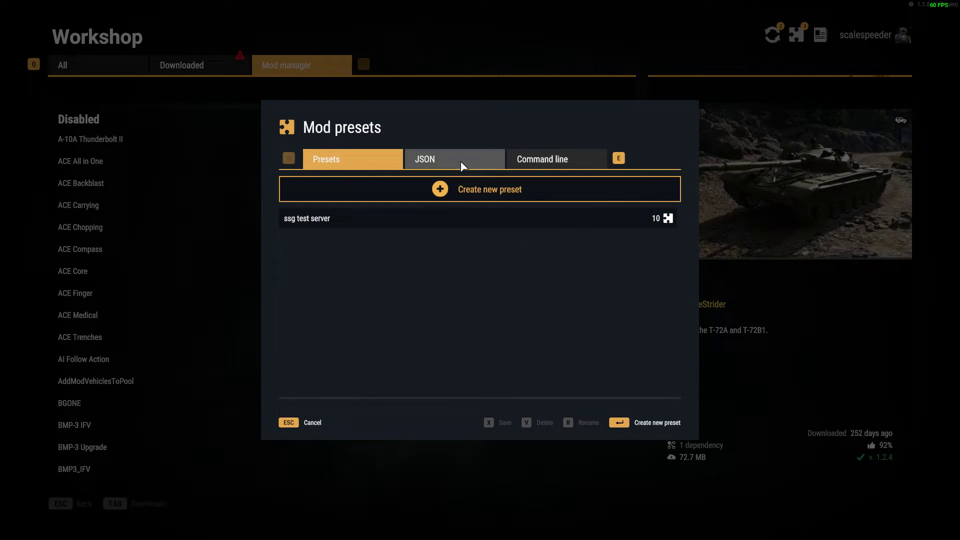
Show the enabled mods as JSON entries, then return to the Nitrado config.json editor.
left_click(460, 163)
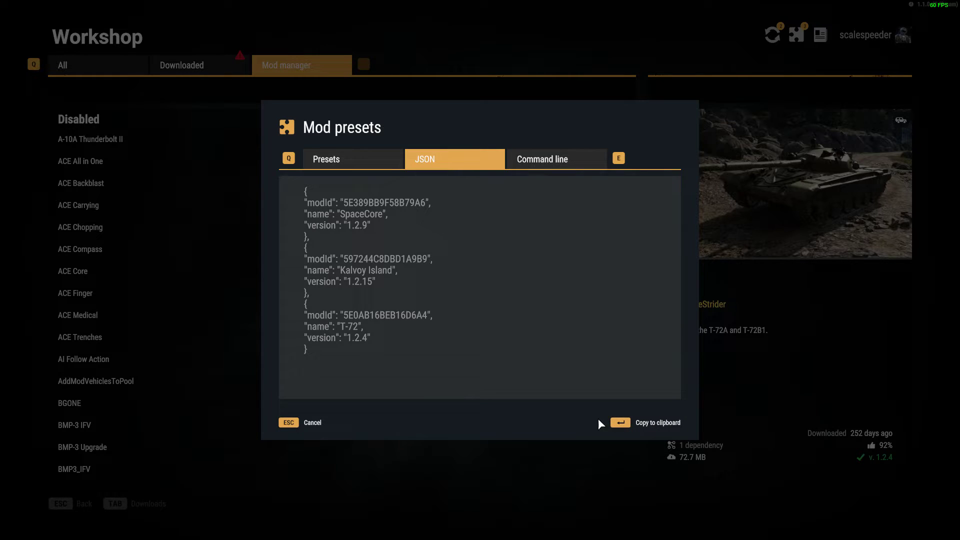
key("alt+Tab")
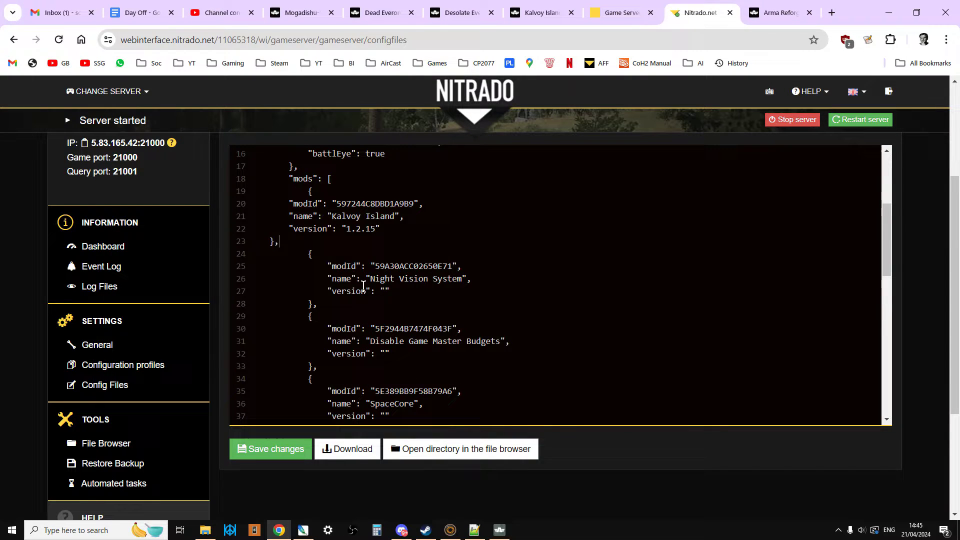
scroll(387, 273, "up", 2)
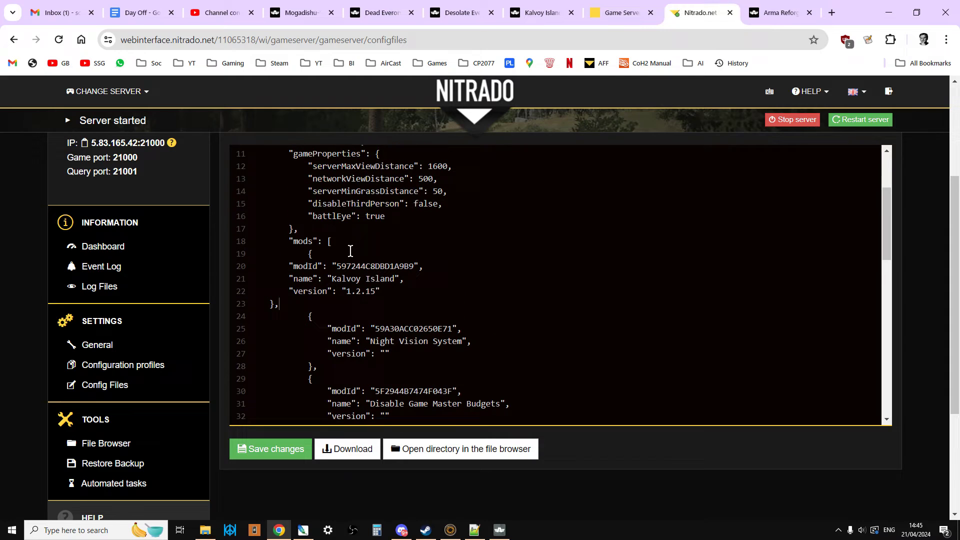
left_click(332, 241)
scroll(367, 298, "down", 1)
scroll(410, 231, "down", 1)
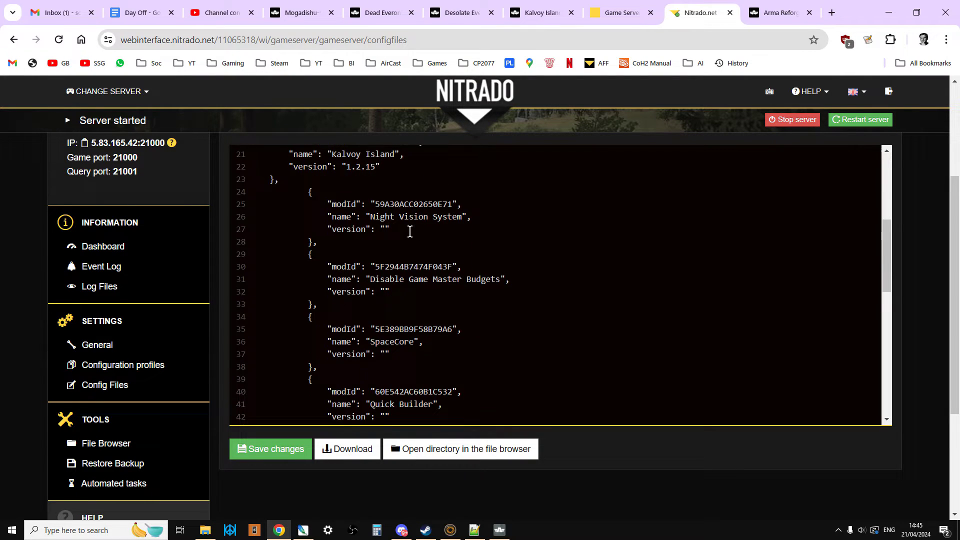
scroll(452, 239, "down", 1)
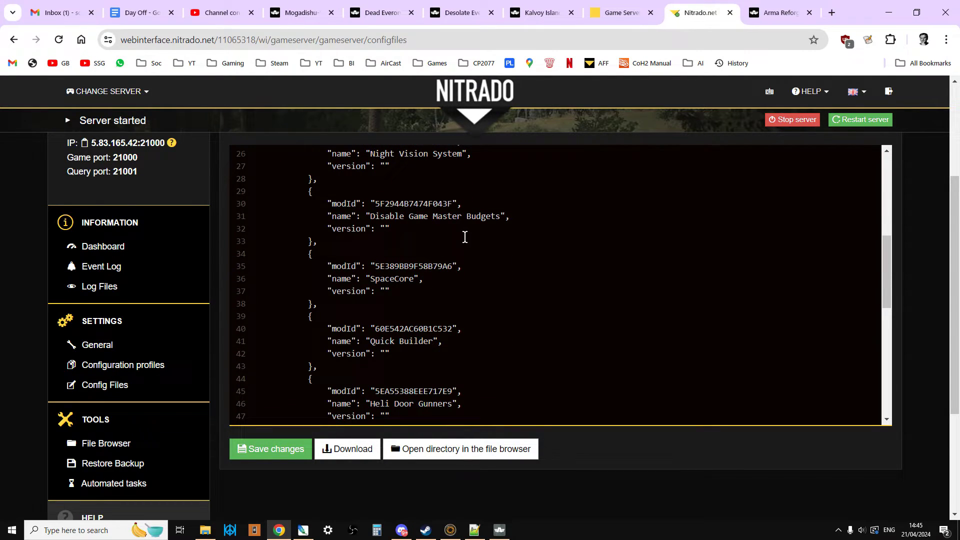
scroll(465, 238, "down", 2)
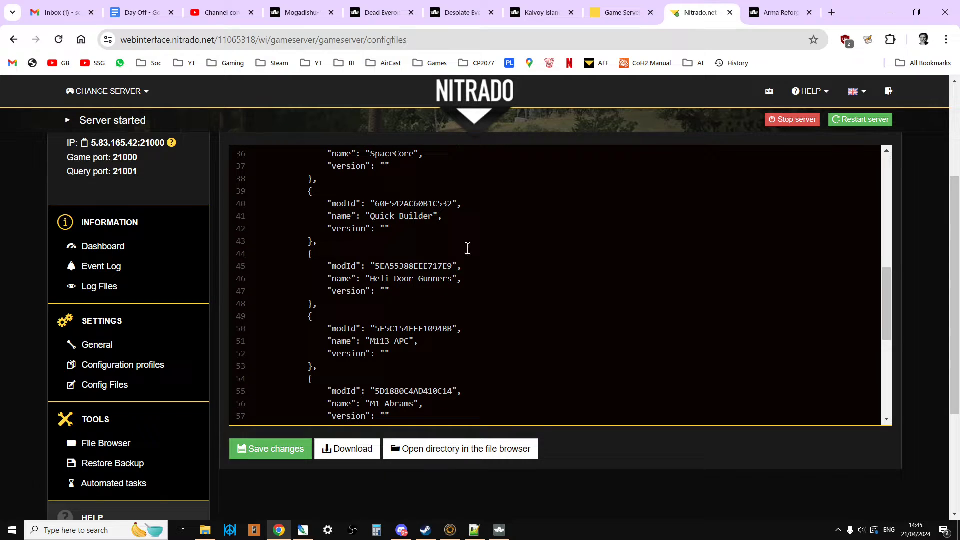
scroll(468, 248, "down", 2)
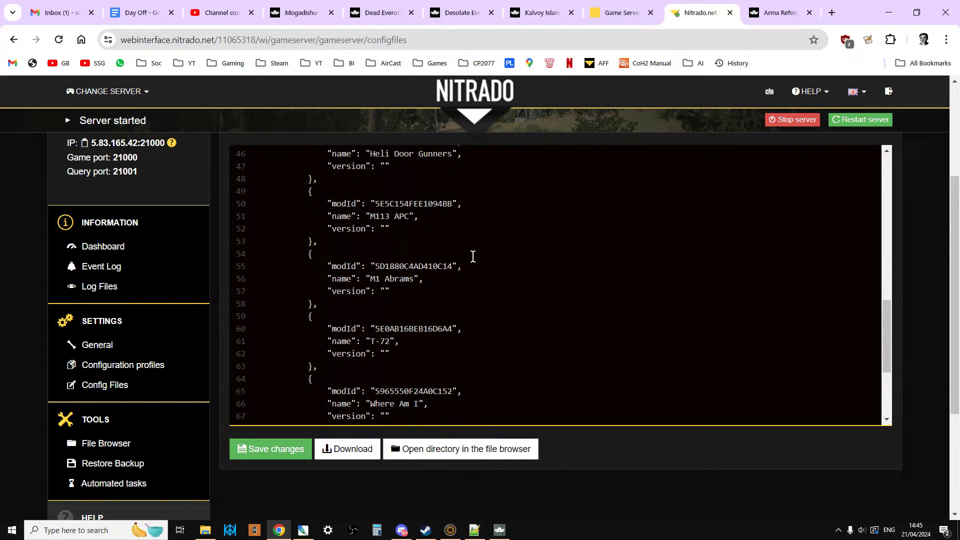
scroll(471, 263, "down", 2)
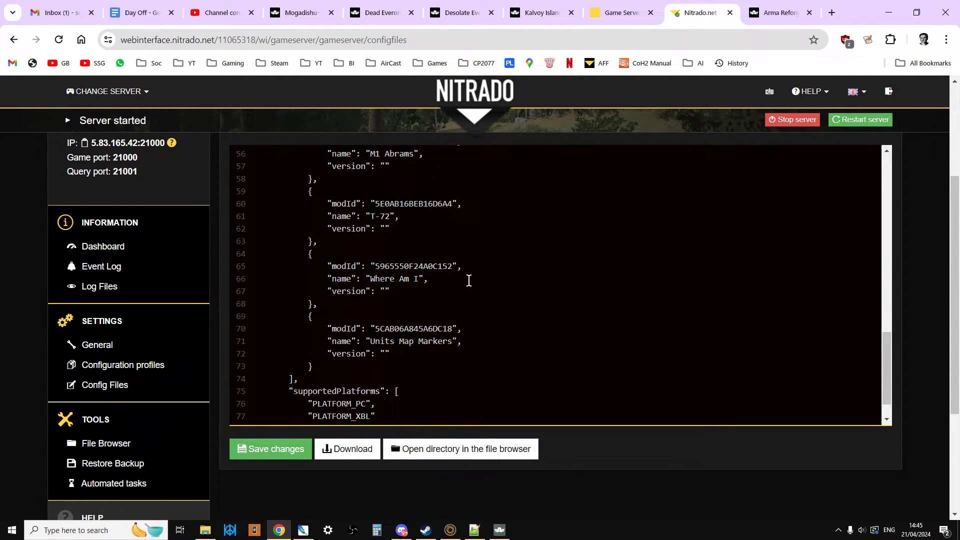
scroll(380, 323, "down", 1)
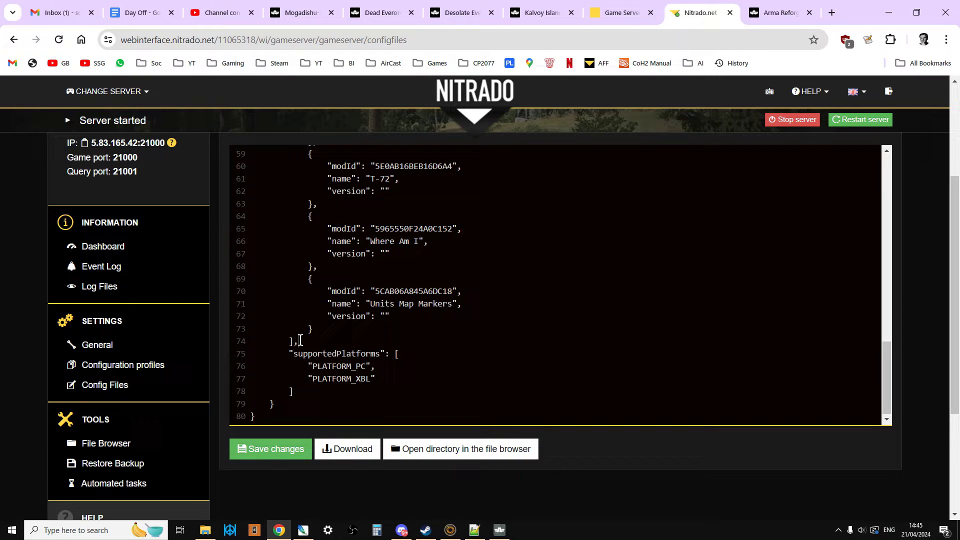
left_click_drag(300, 340, 292, 329)
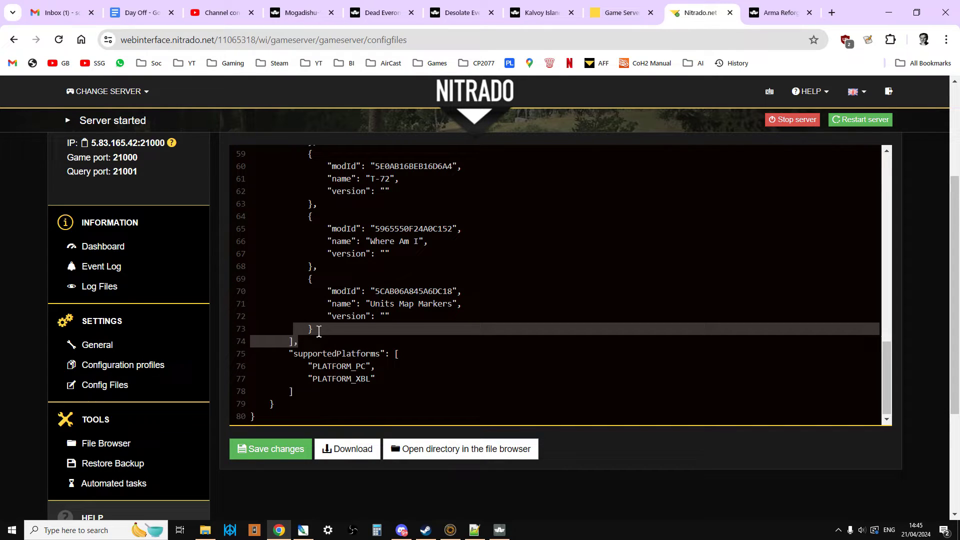
left_click(313, 329)
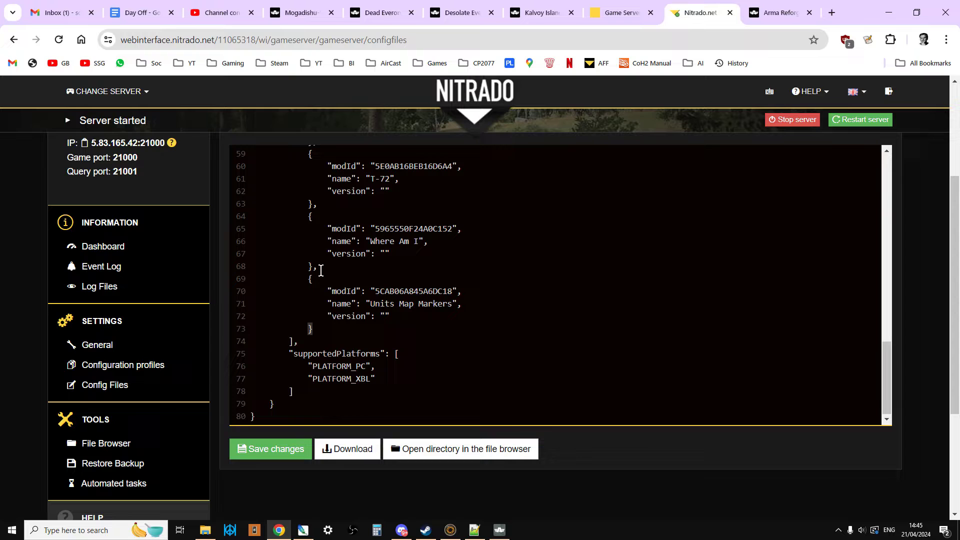
left_click(302, 341)
left_click_drag(303, 341, 289, 341)
left_click(394, 338)
scroll(402, 337, "up", 5)
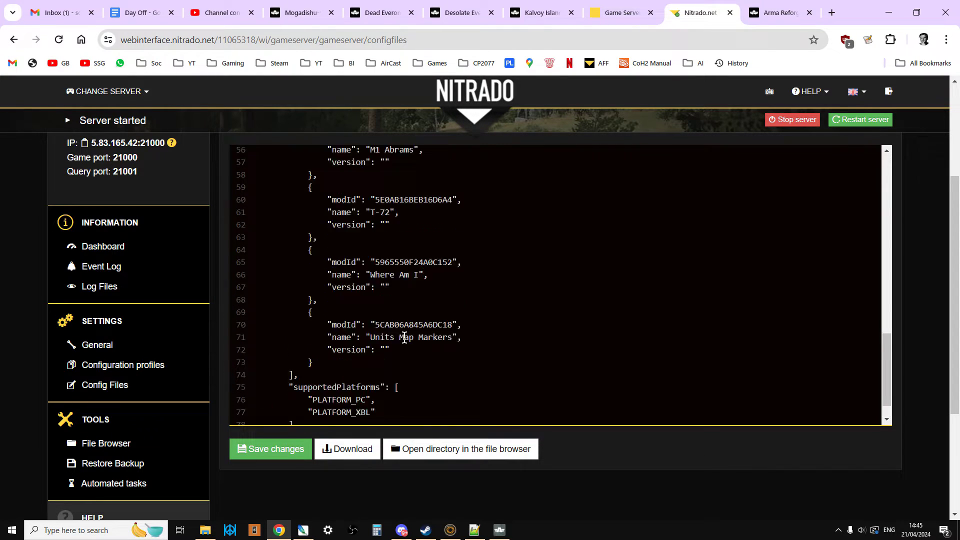
scroll(404, 338, "up", 5)
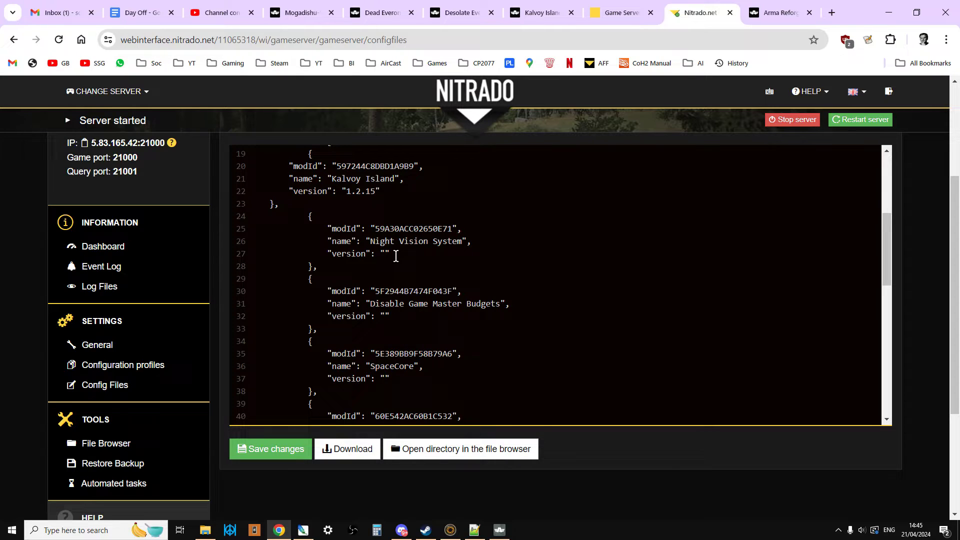
left_click_drag(392, 255, 323, 253)
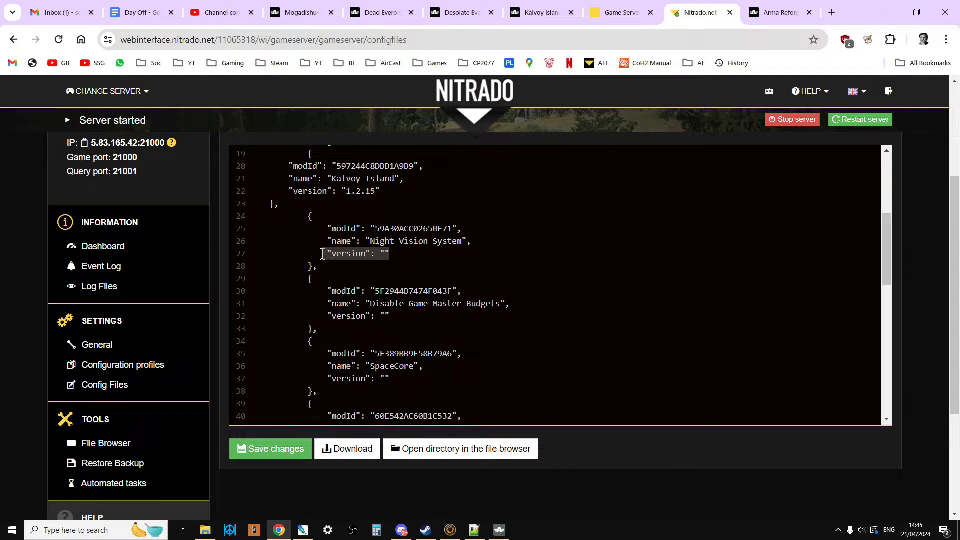
left_click(387, 255)
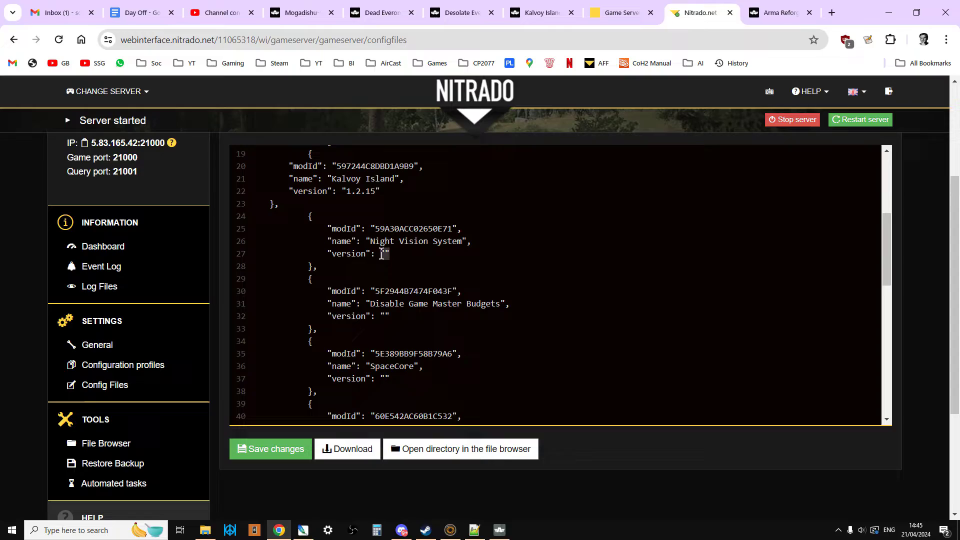
left_click(450, 530)
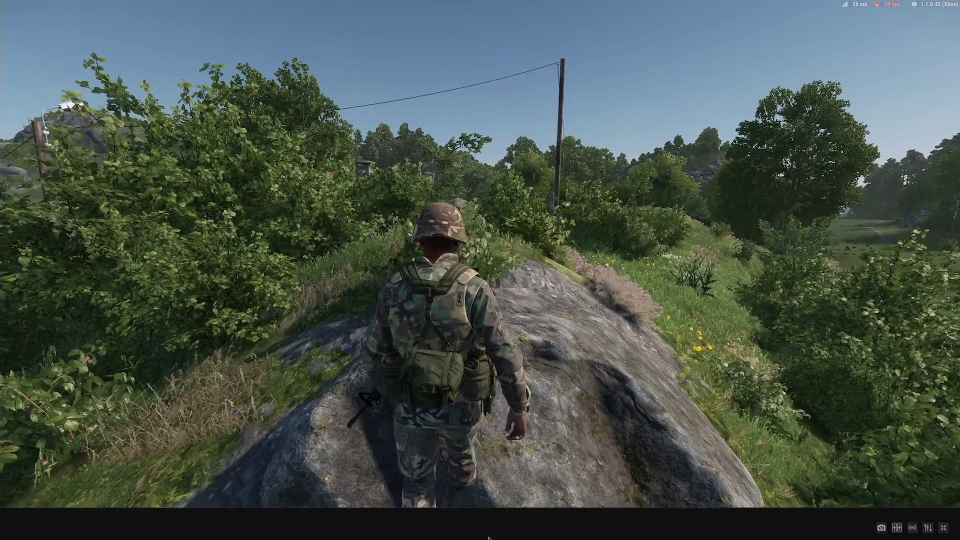
left_click(506, 531)
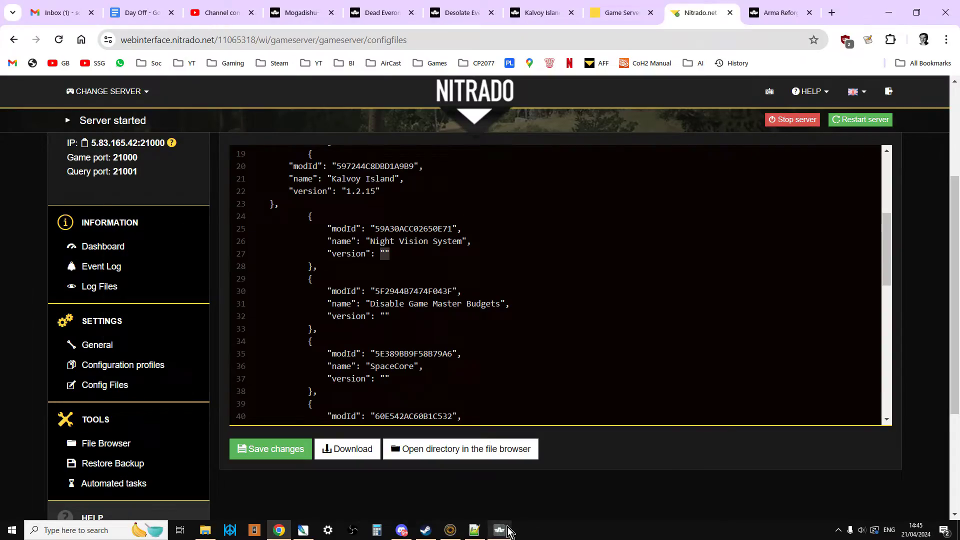
left_click(500, 530)
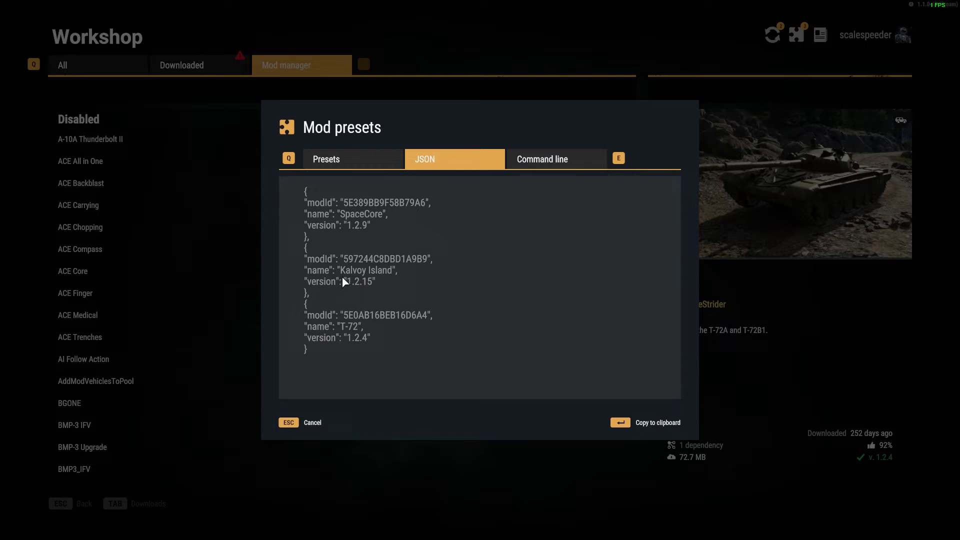
key("alt+Tab")
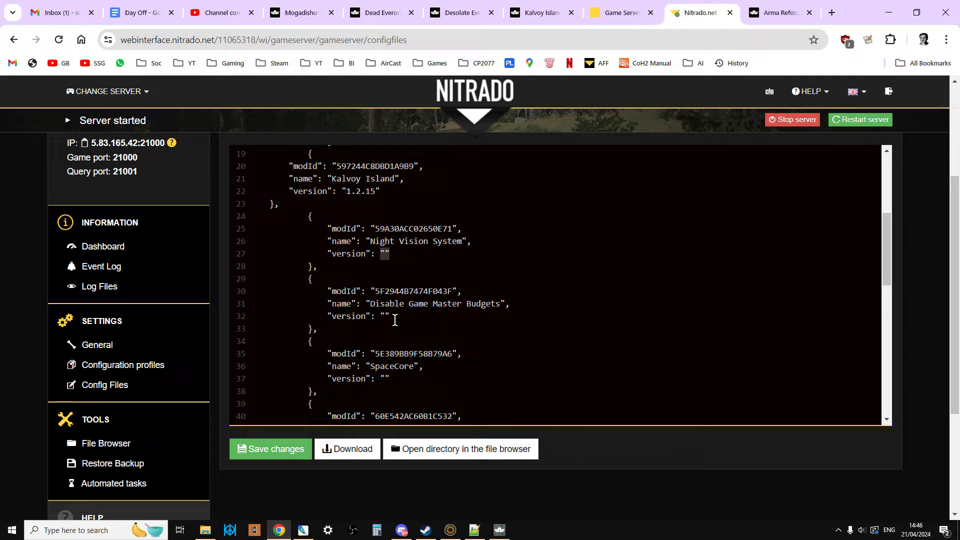
left_click(392, 316)
Select the scenarioId line pointing to Kalvoy_Sandbox.conf, then return to the game's mod presets JSON.
scroll(487, 288, "up", 1)
scroll(487, 289, "up", 3)
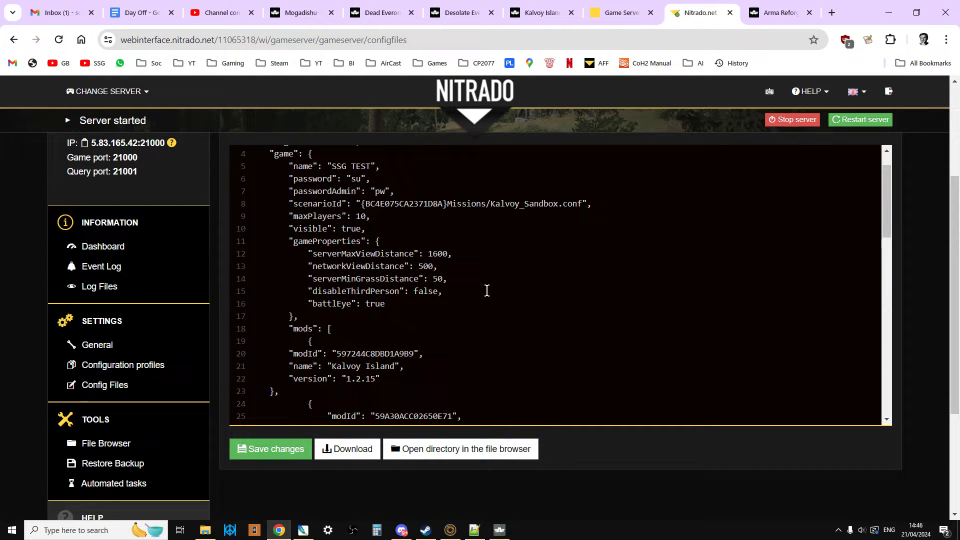
left_click(290, 241)
left_click_drag(295, 239, 592, 241)
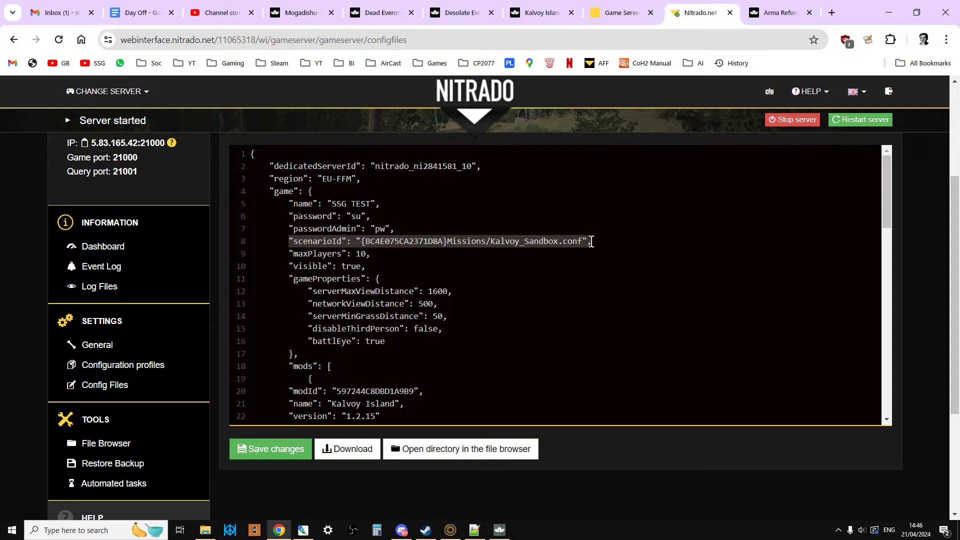
left_click(499, 530)
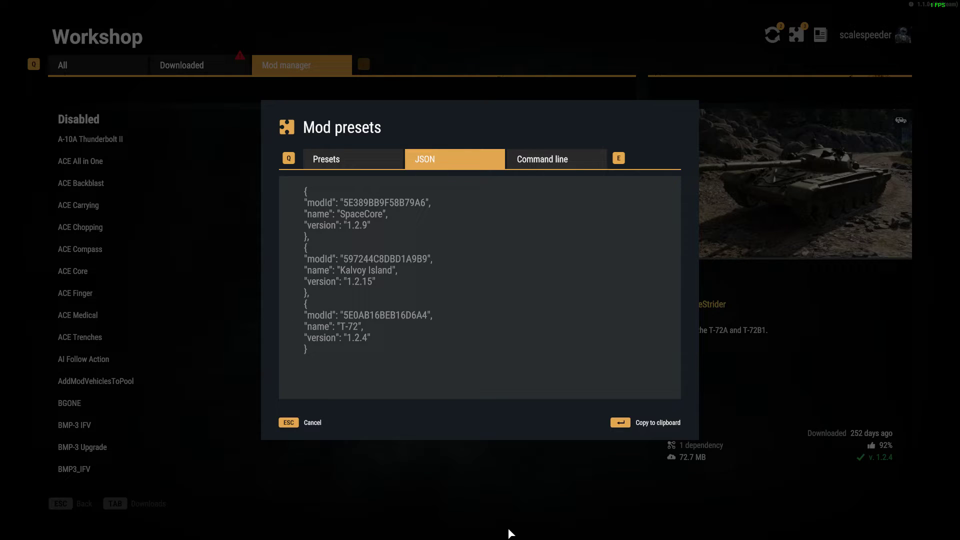
Compare the Kalvoy Island mod details in the game against the Nitrado config.json in Chrome.
key("Escape")
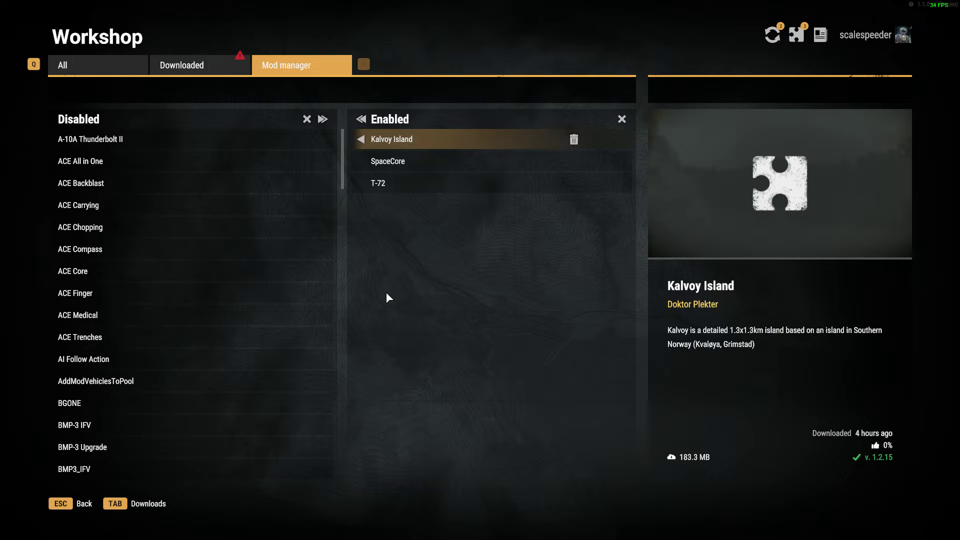
left_click(415, 140)
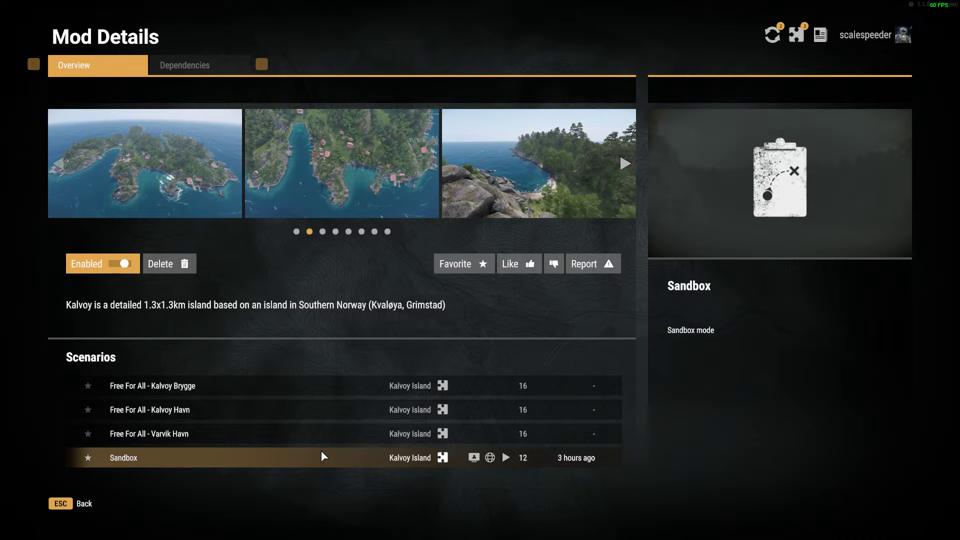
key("alt+Tab")
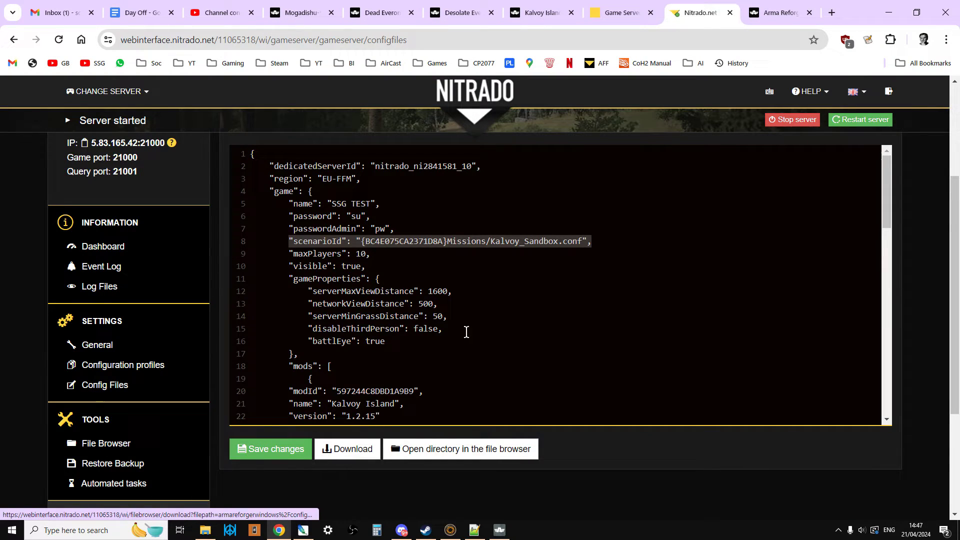
left_click(499, 530)
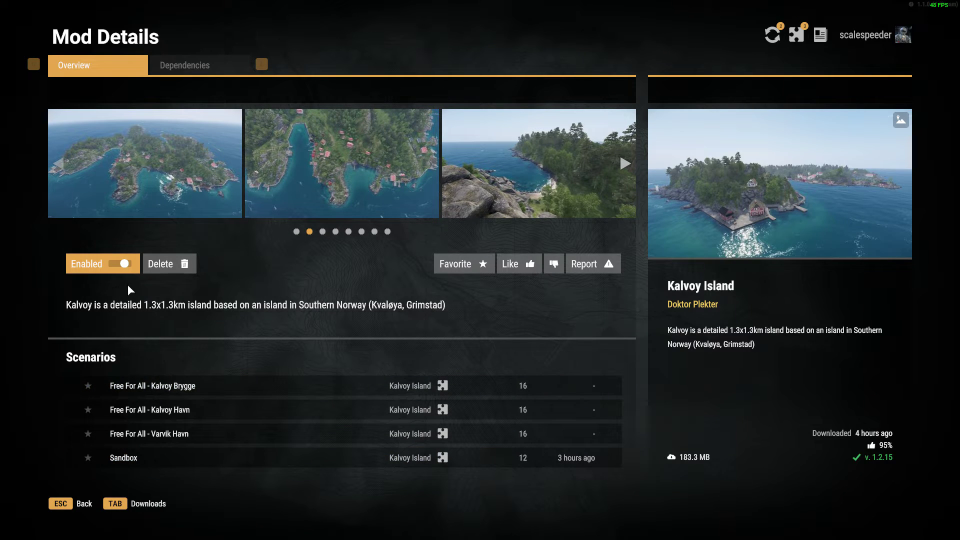
key("alt+Tab")
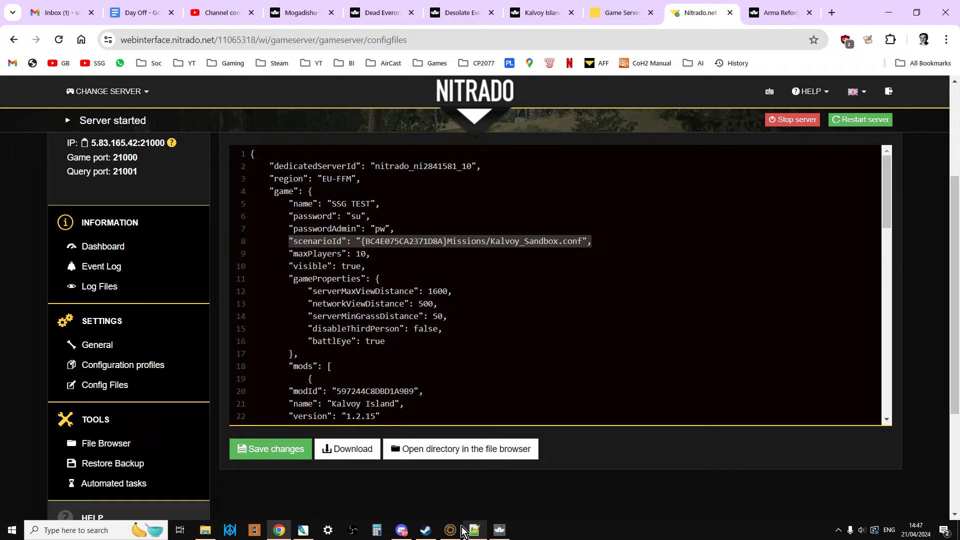
Show the addons folder's full path in File Explorer and go up two levels to My Games.
left_click(205, 530)
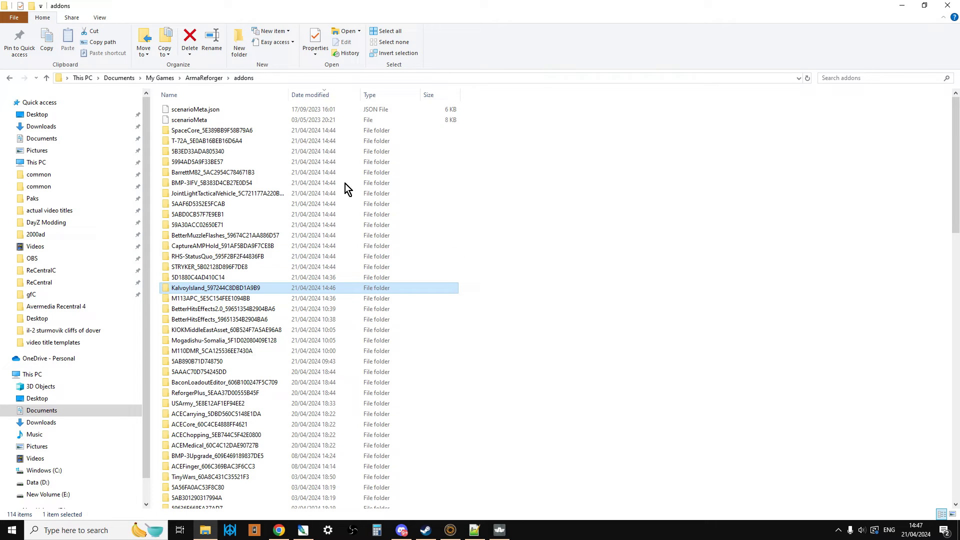
left_click(341, 78)
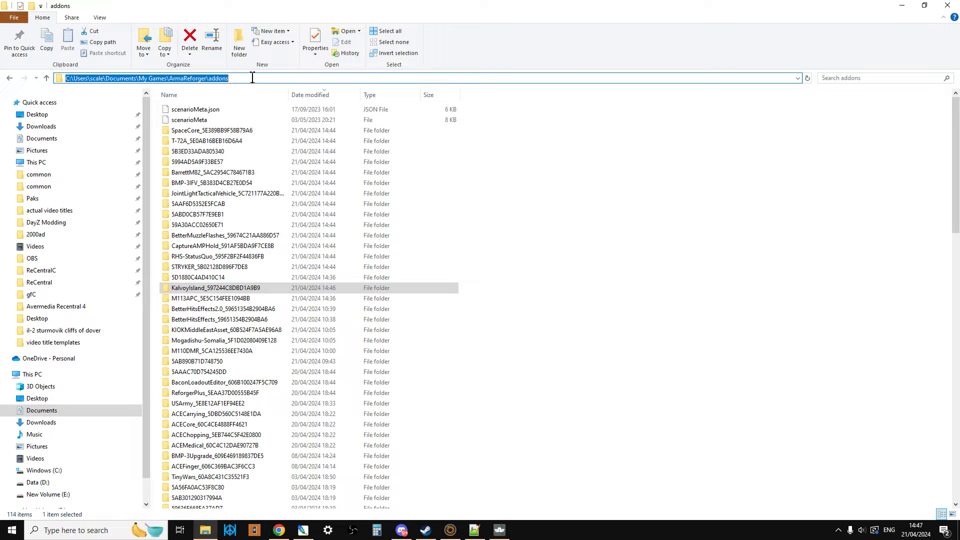
left_click(46, 78)
left_click(46, 79)
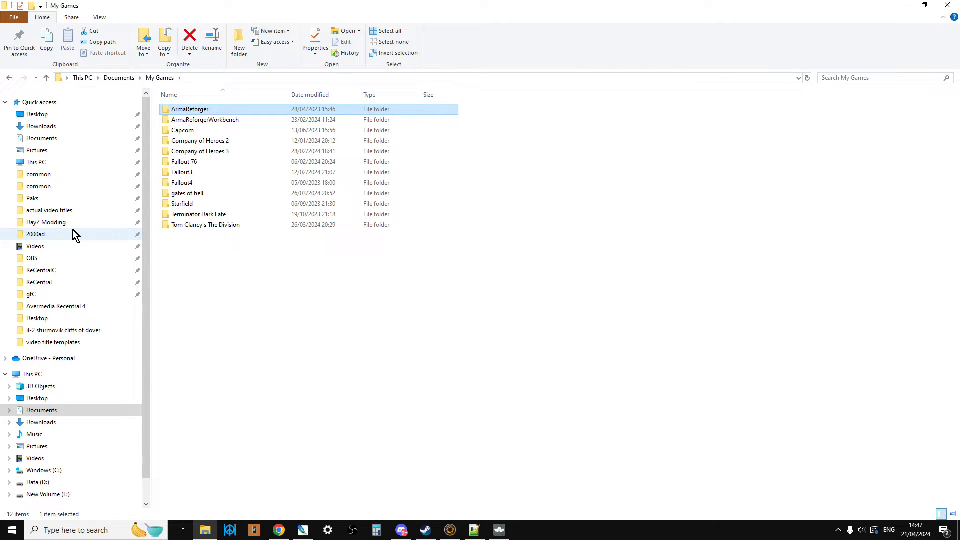
Navigate from This PC through C:, Users, Documents, My Games and ArmaReforger into addons.
left_click(37, 162)
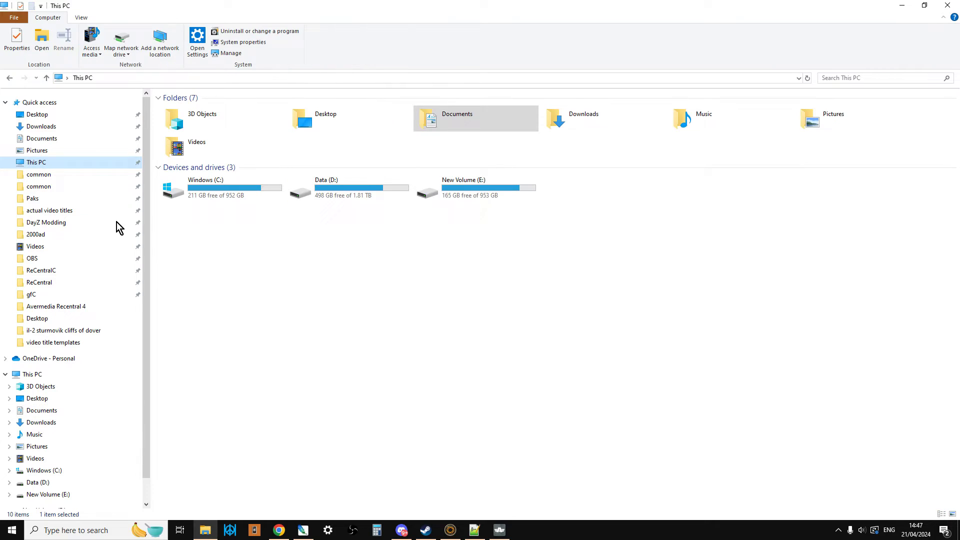
double_click(203, 196)
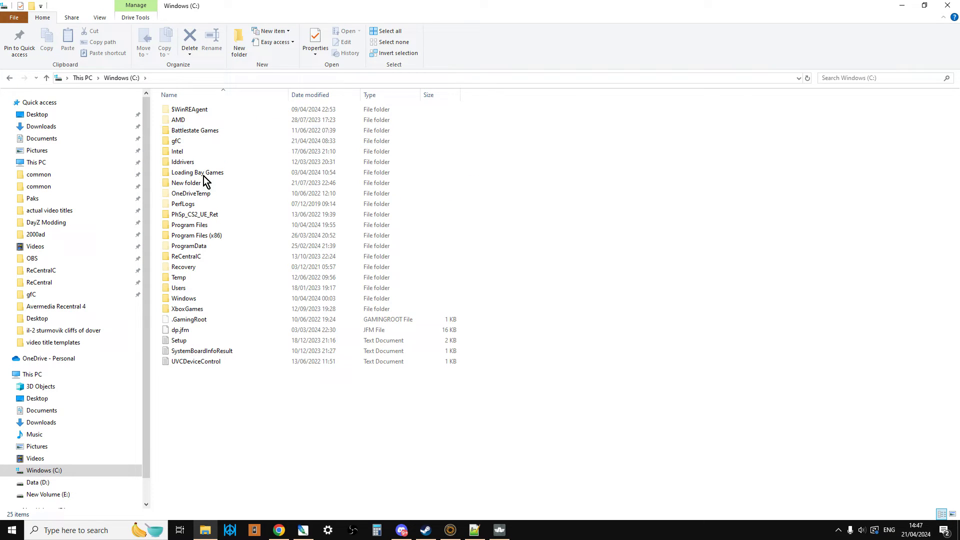
double_click(181, 290)
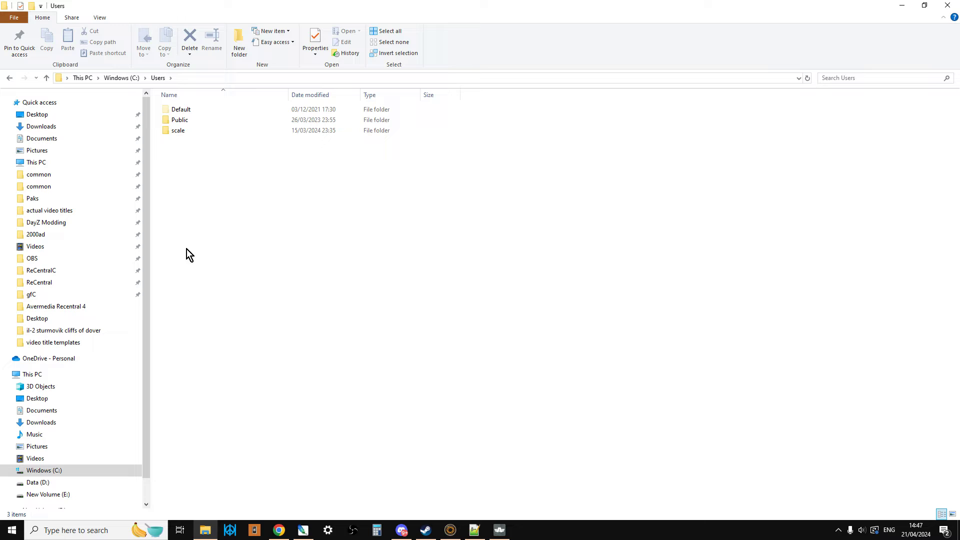
left_click(187, 134)
double_click(187, 136)
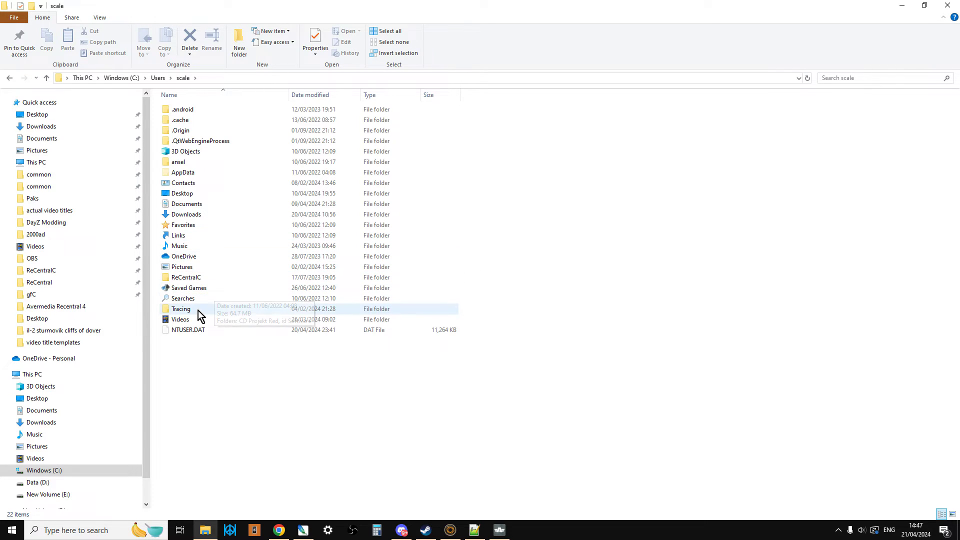
double_click(188, 204)
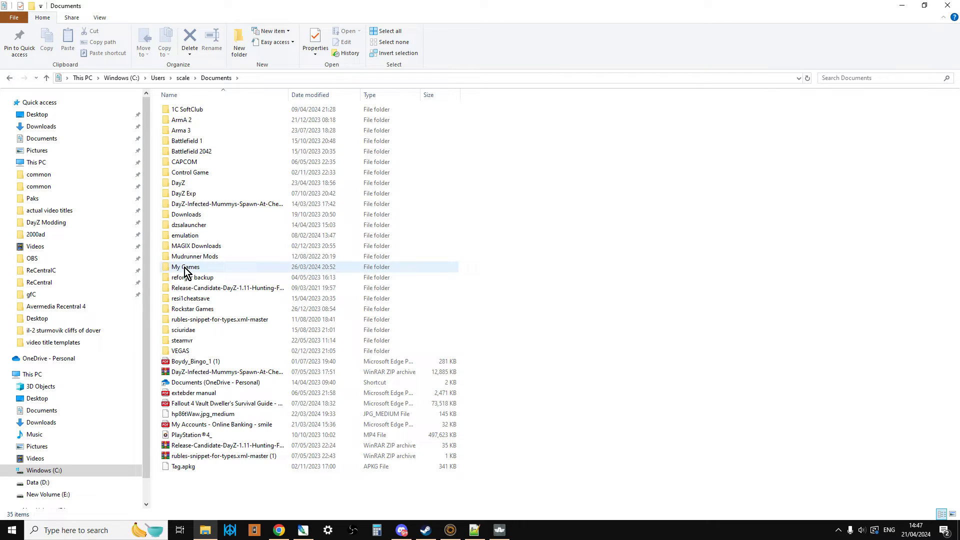
double_click(186, 270)
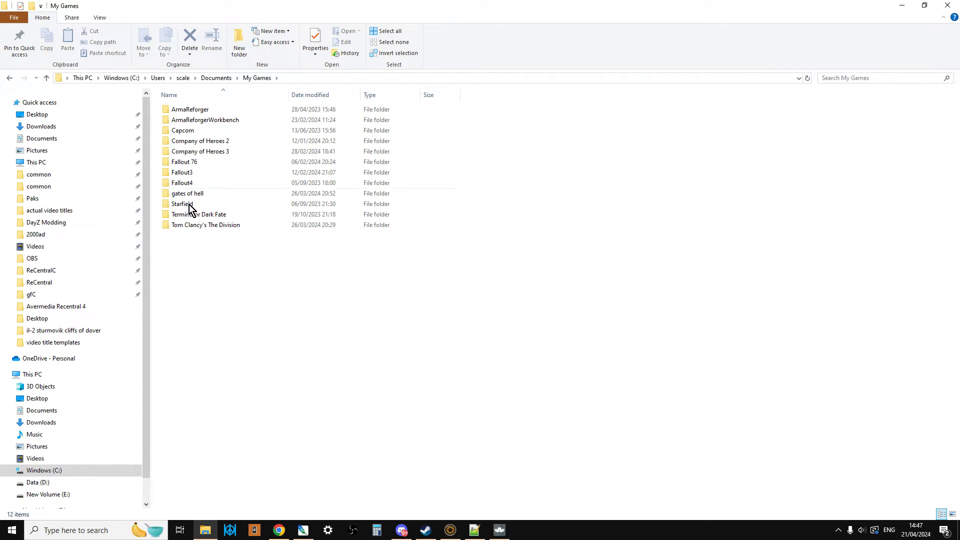
double_click(212, 109)
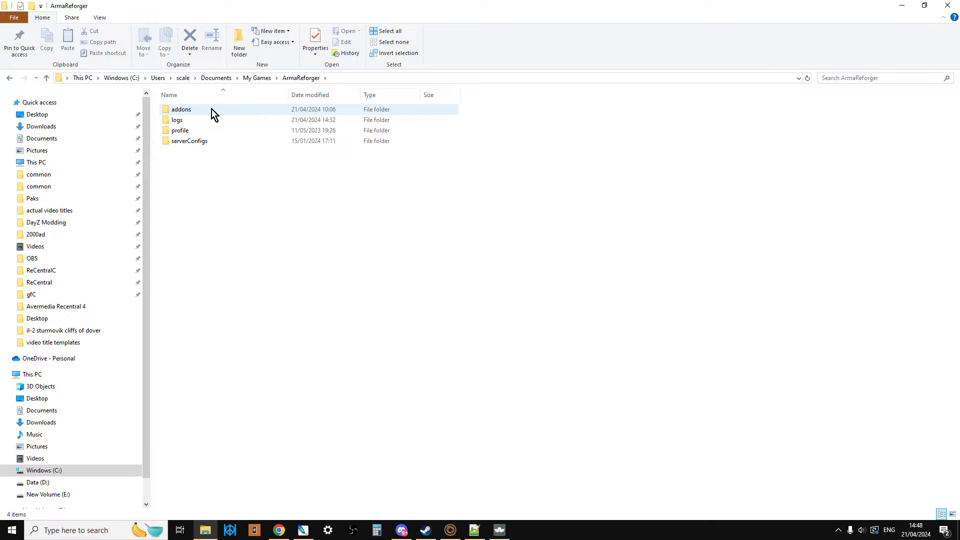
double_click(184, 110)
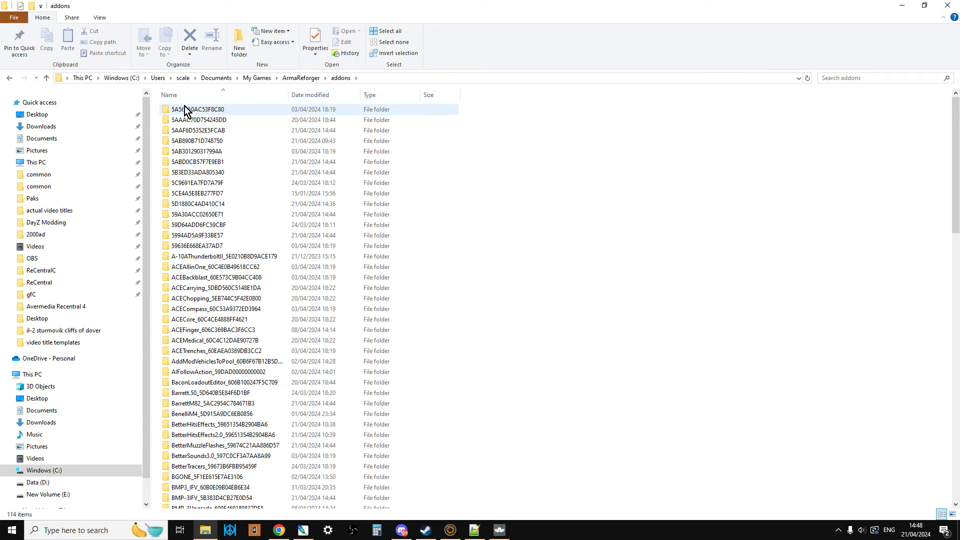
Scroll through the 114 mod folders, glance at the game, and return to addons.
scroll(320, 207, "down", 2)
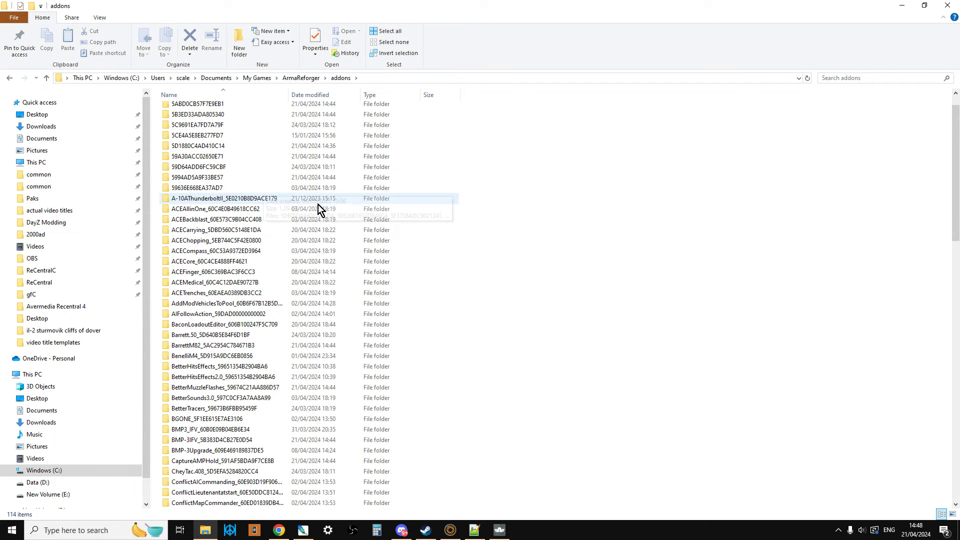
scroll(300, 213, "down", 1)
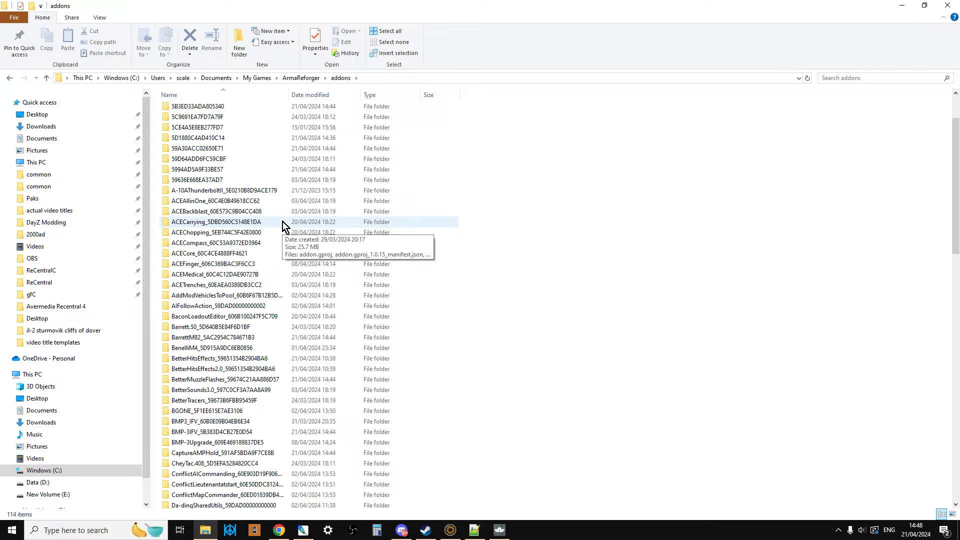
scroll(323, 260, "down", 1)
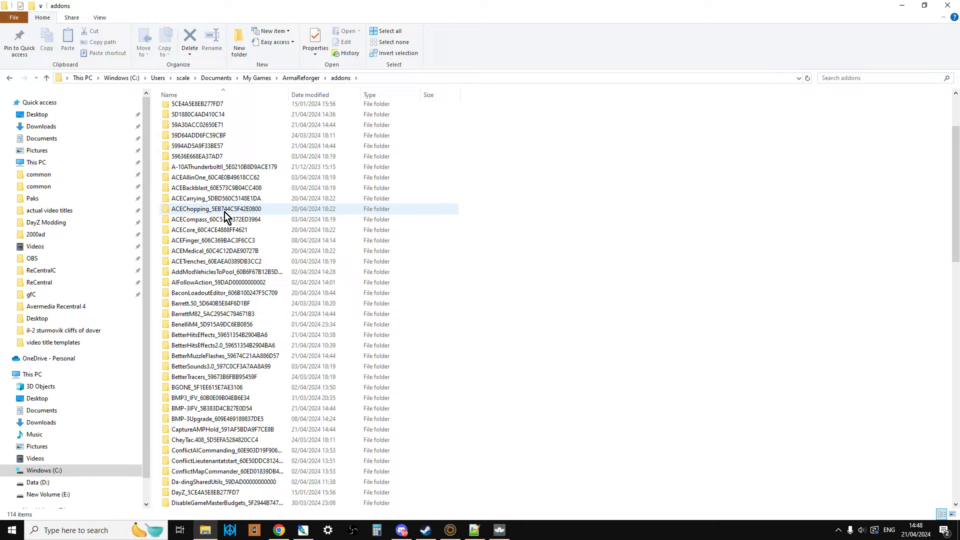
mouse_move(221, 212)
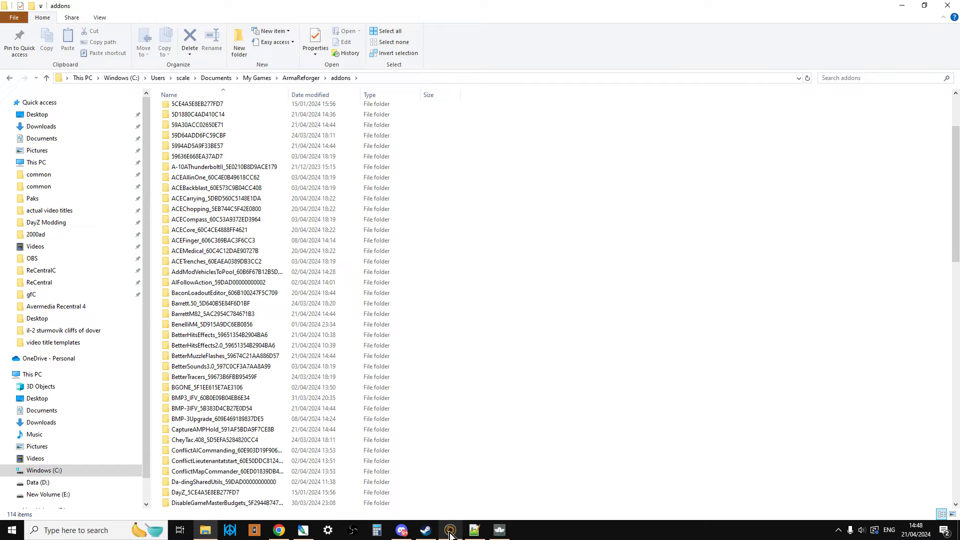
left_click(450, 532)
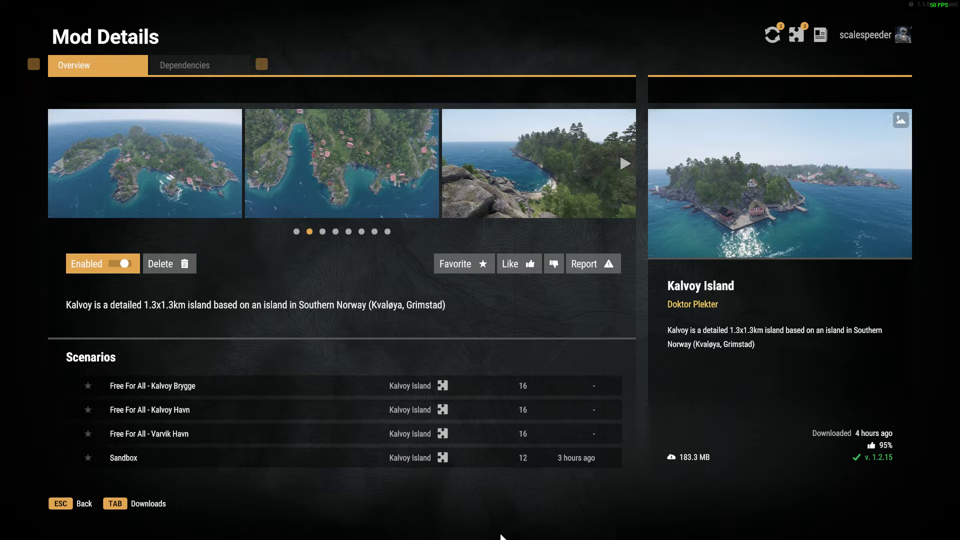
left_click(453, 536)
Search addons for 'kalvoy' and open KalvoyIsland's ServerData.json in Notepad++.
left_click(849, 75)
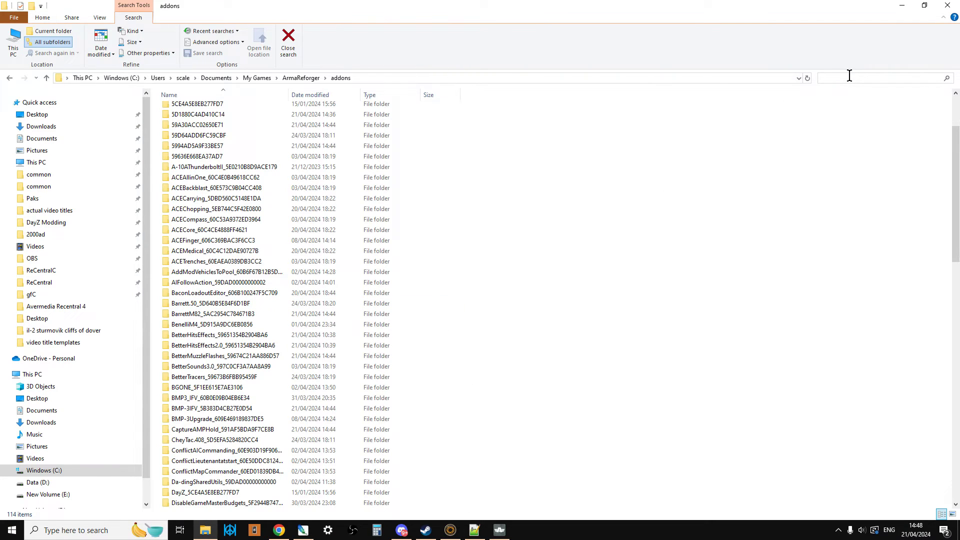
type("kalvoy")
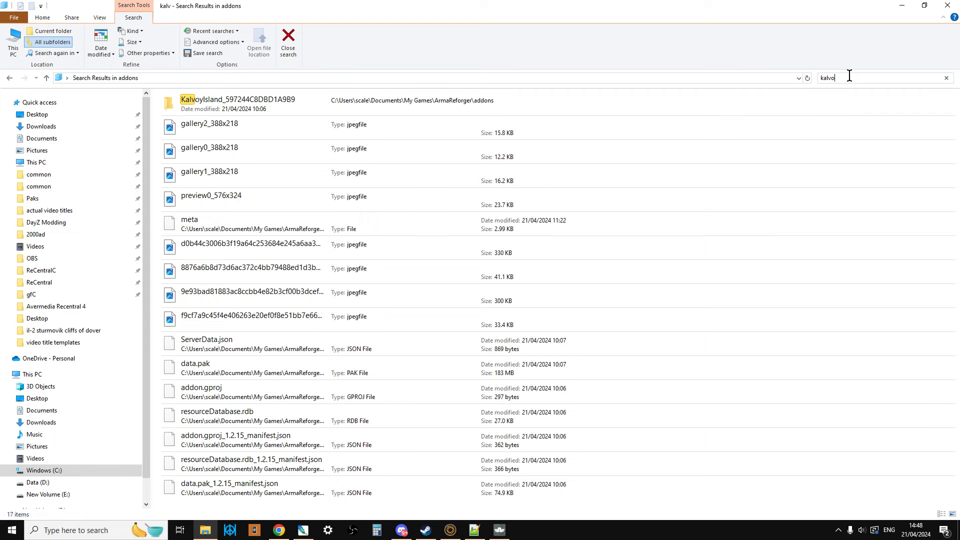
double_click(203, 101)
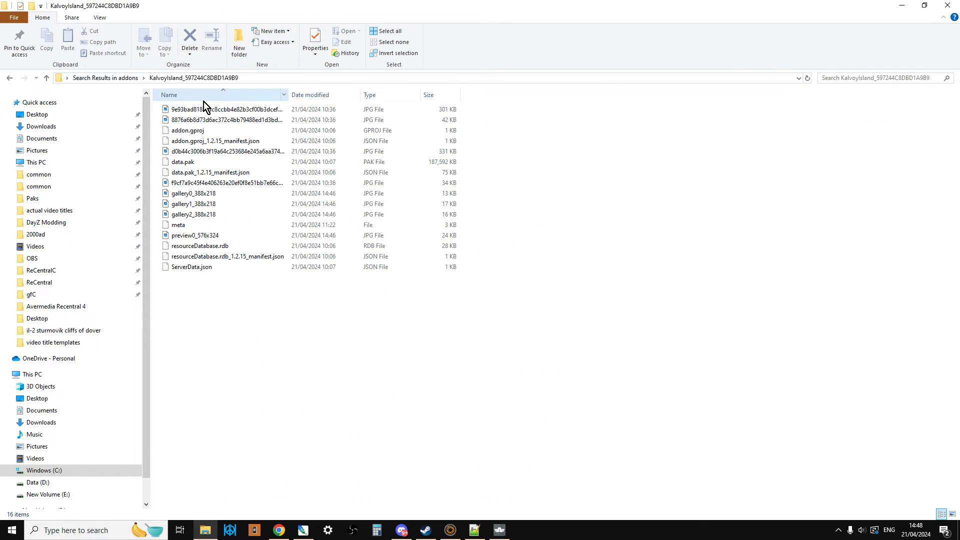
left_click(190, 268)
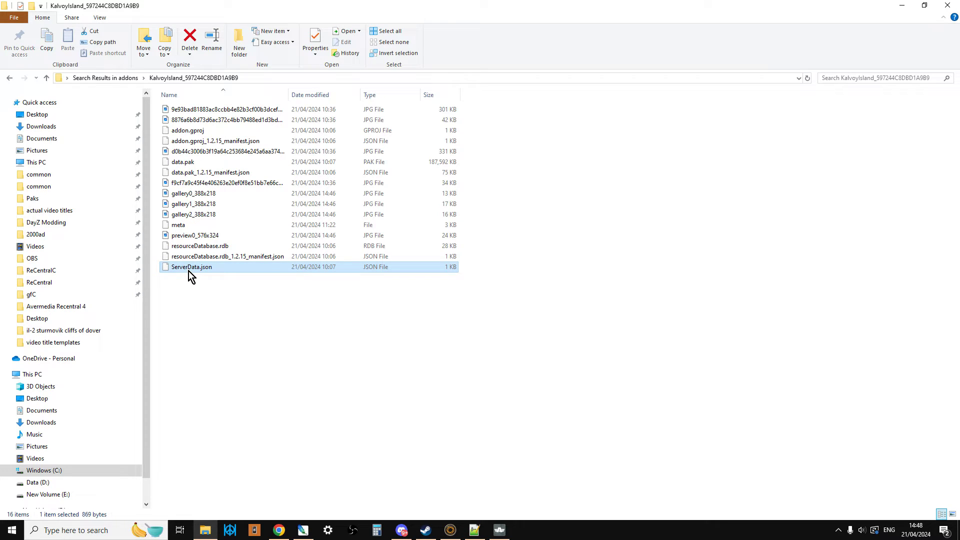
right_click(188, 271)
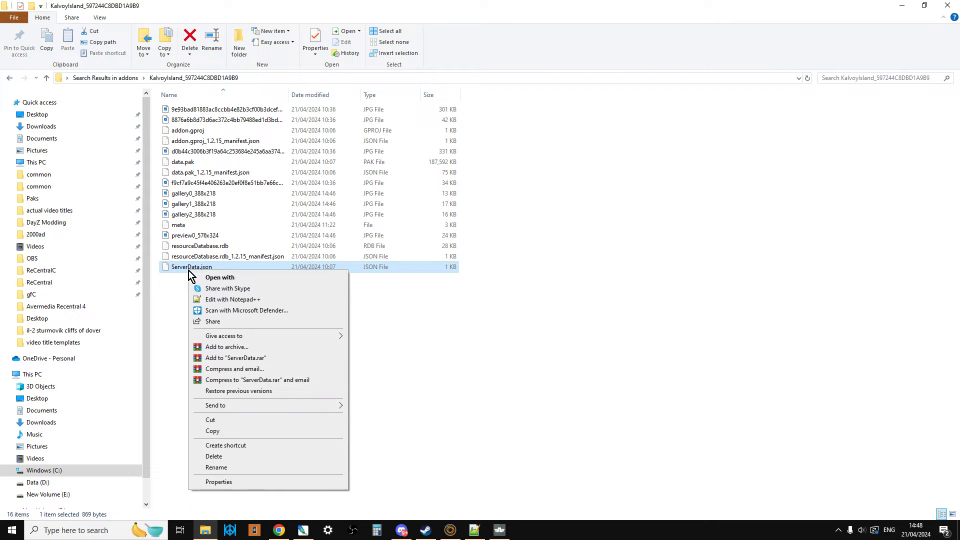
left_click(227, 299)
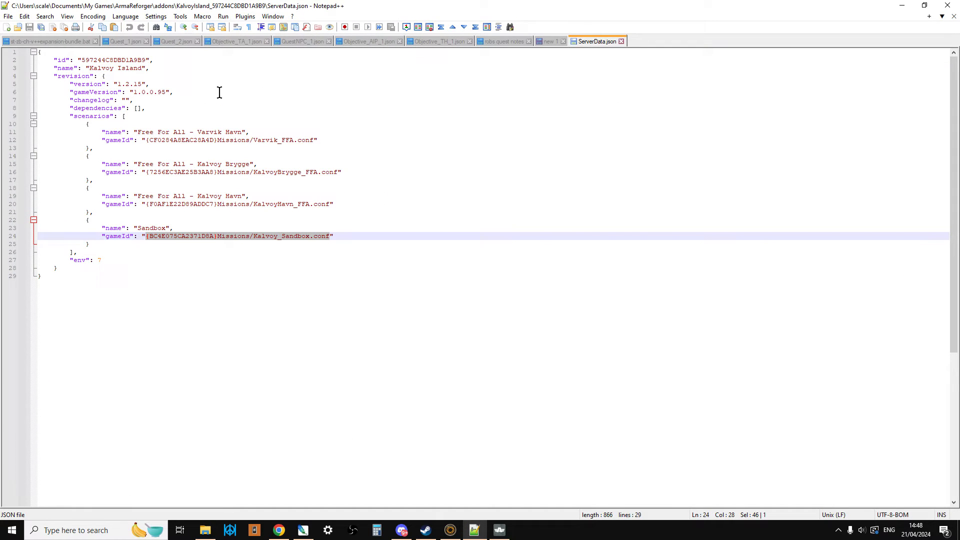
Select parts of ServerData.json from the dependencies down to the Sandbox scenario entry.
left_click_drag(55, 277, 33, 44)
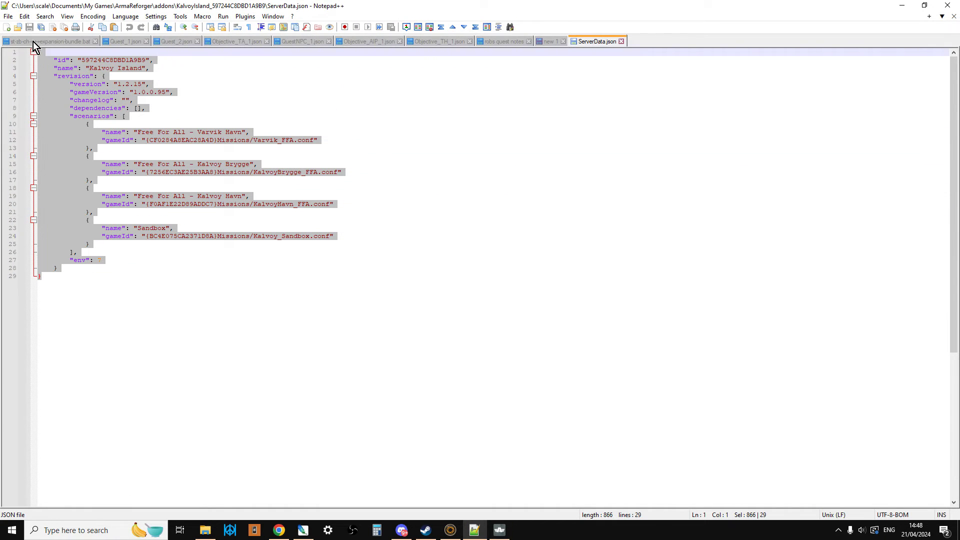
left_click(139, 254)
left_click(62, 107)
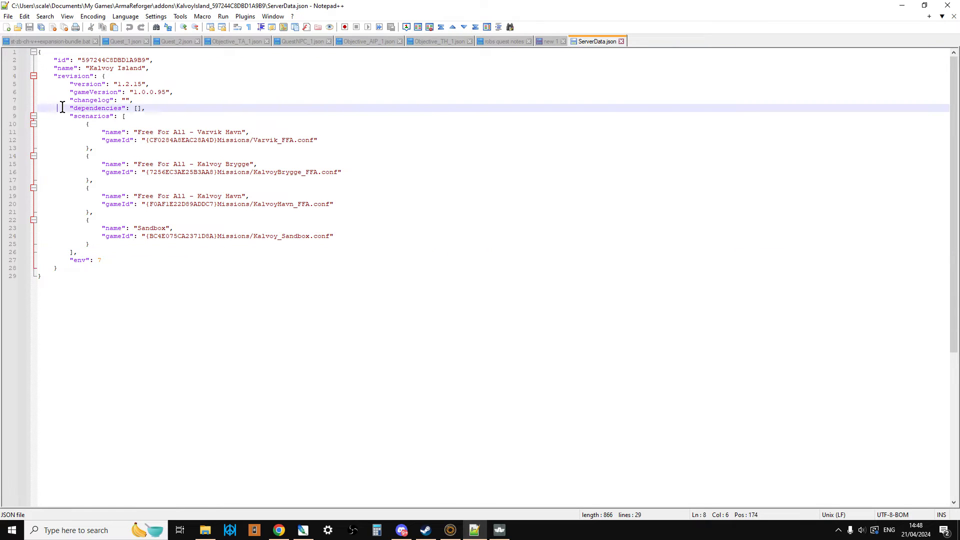
left_click_drag(62, 107, 350, 237)
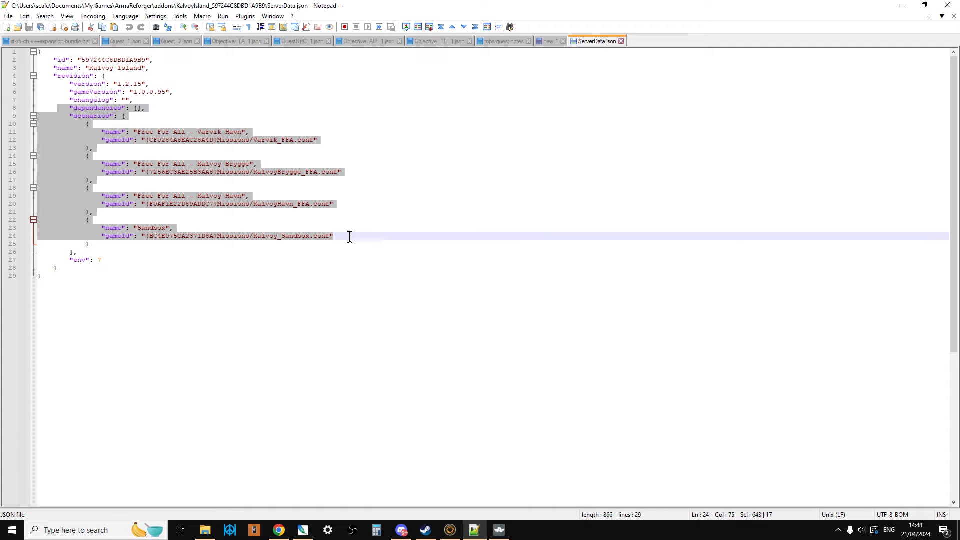
left_click(312, 224)
Copy the Sandbox scenario's gameId and go back to the Nitrado config editor in Chrome.
left_click_drag(300, 226, 294, 235)
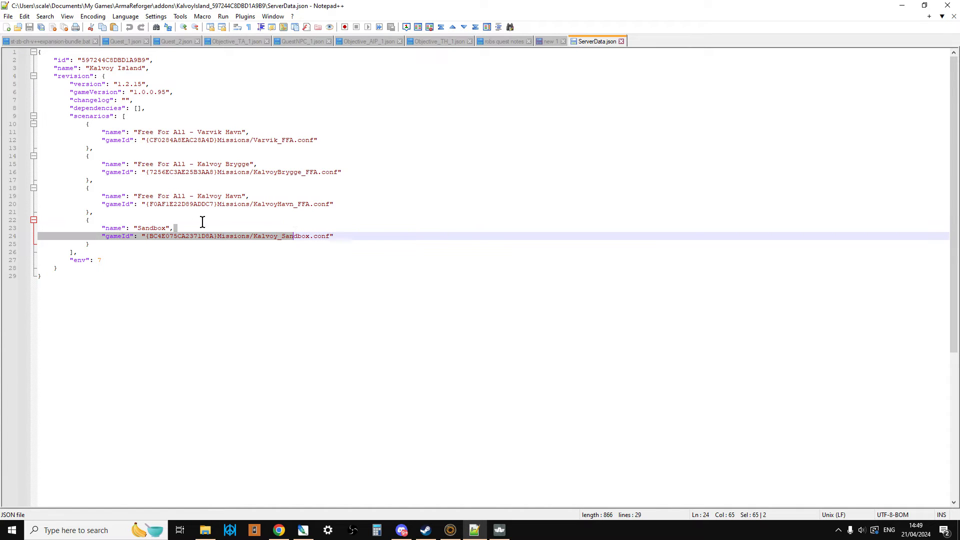
left_click(121, 228)
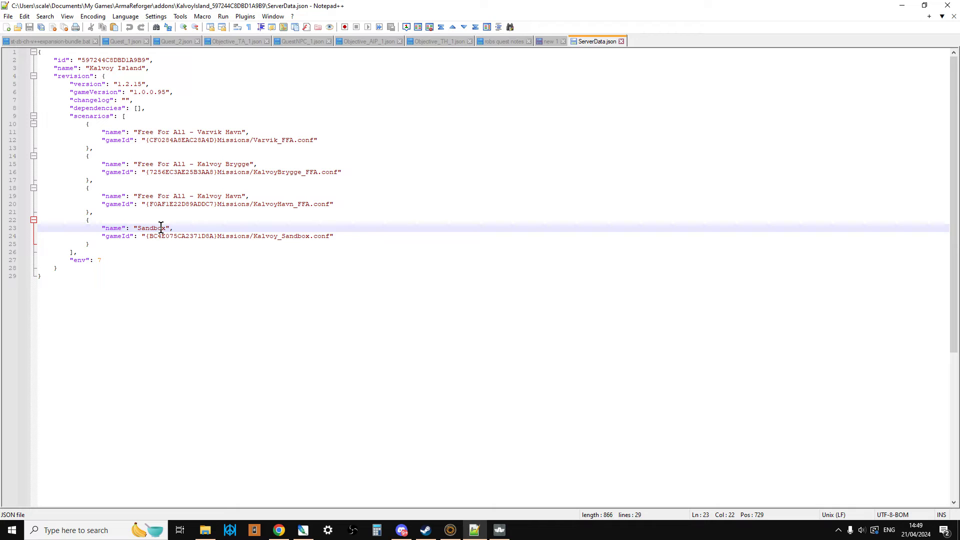
left_click(107, 228)
left_click_drag(332, 236, 143, 238)
right_click(147, 238)
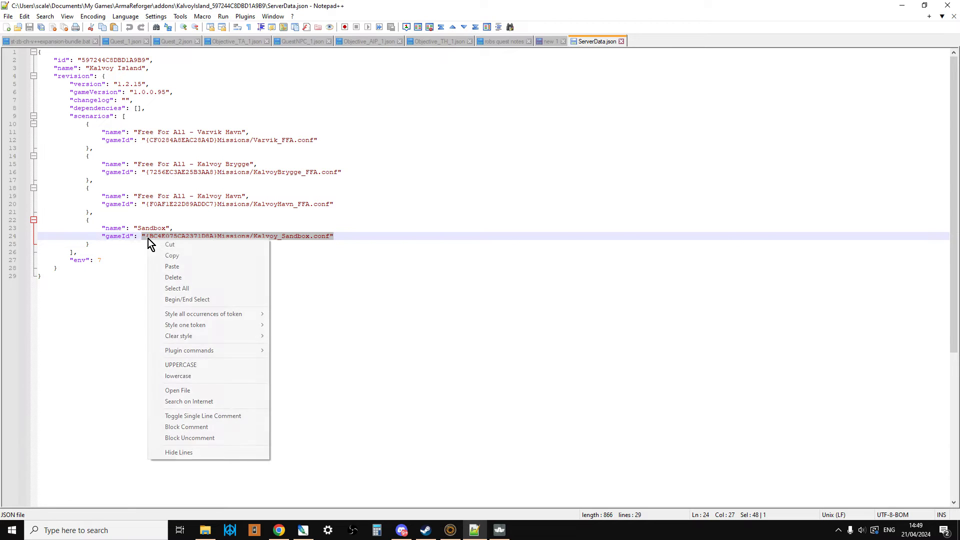
left_click(176, 256)
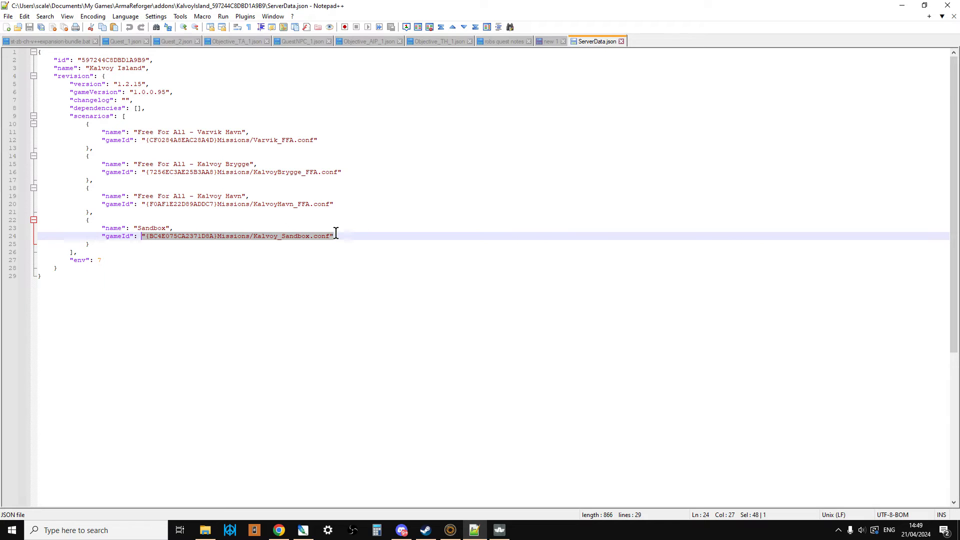
left_click(279, 530)
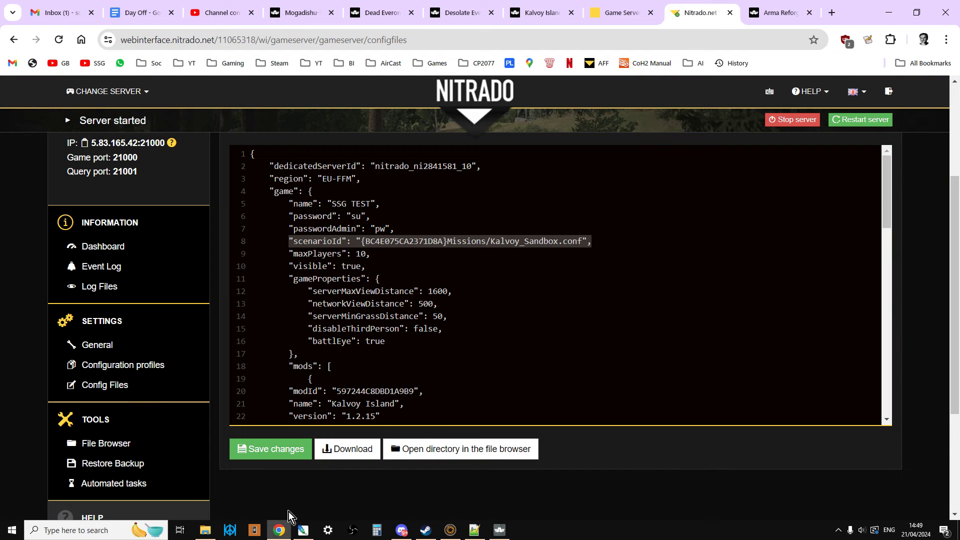
left_click(386, 242)
left_click_drag(356, 242, 585, 242)
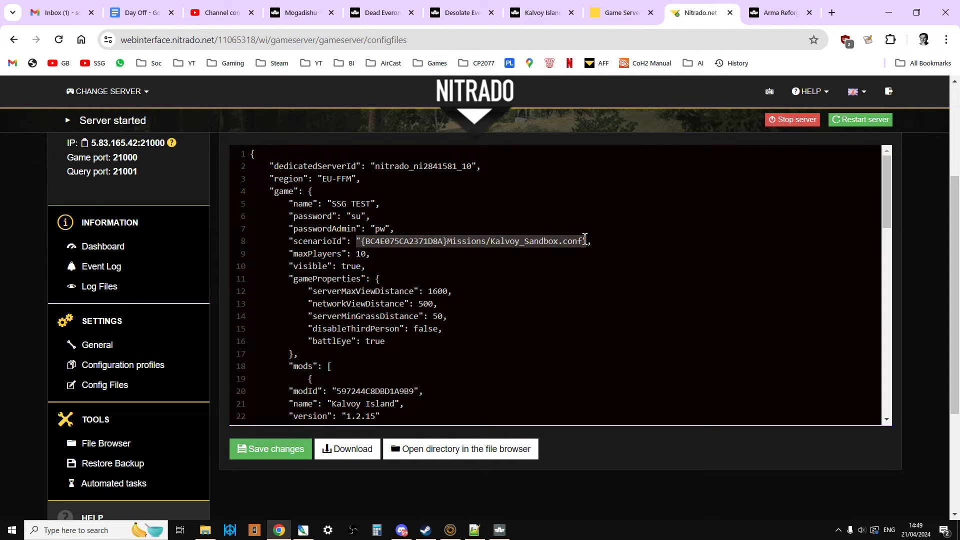
right_click(566, 242)
left_click(609, 317)
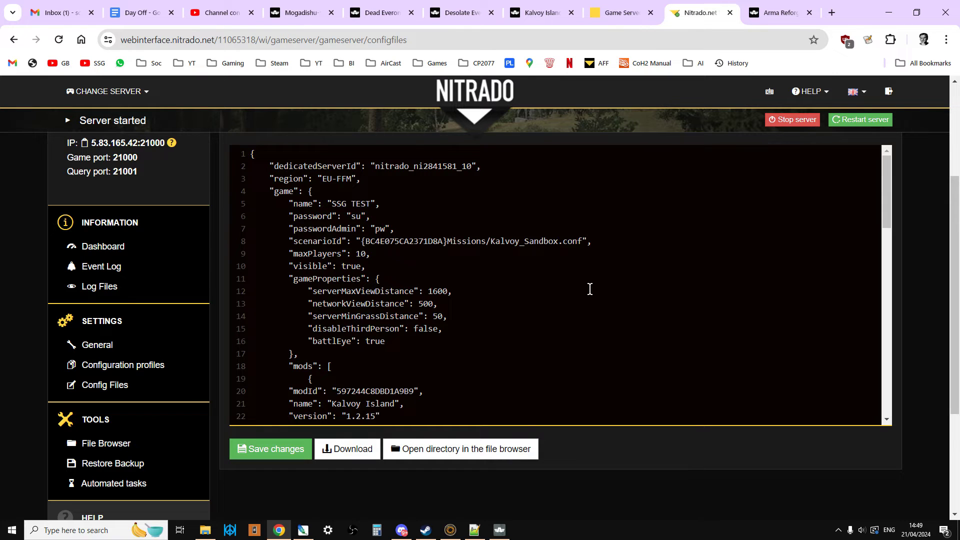
scroll(583, 290, "down", 6)
scroll(413, 300, "up", 6)
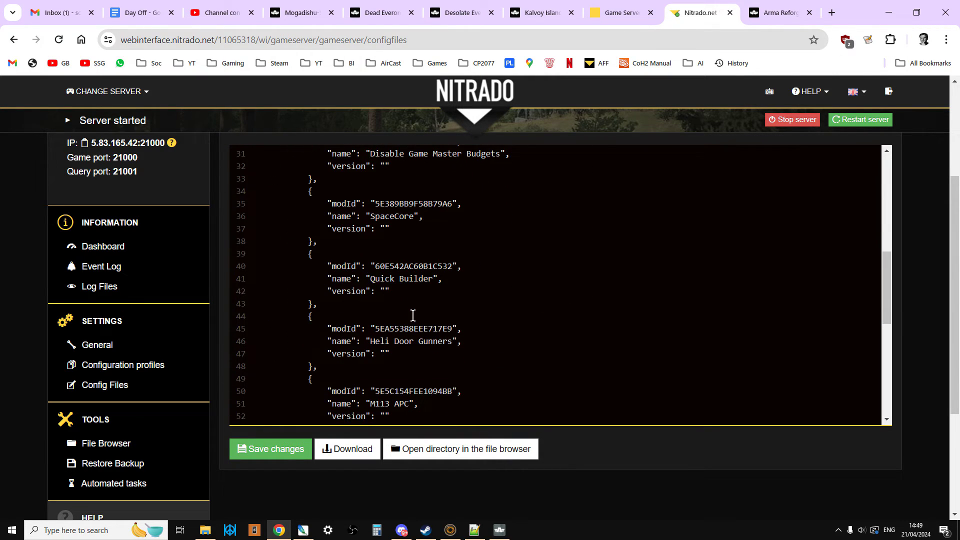
Check the General settings' Scenario field shows Kalvoy_Sandbox, then save the changes.
left_click(100, 348)
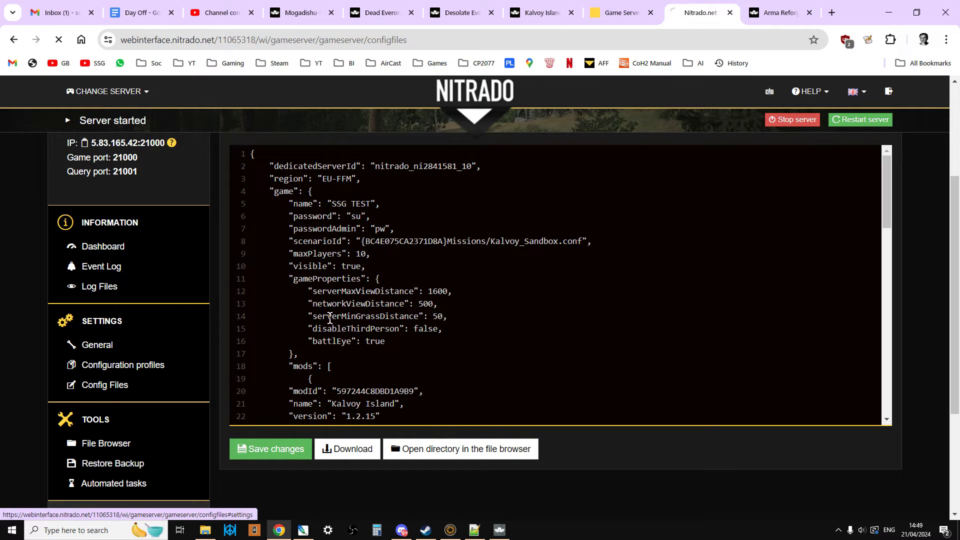
scroll(500, 349, "down", 5)
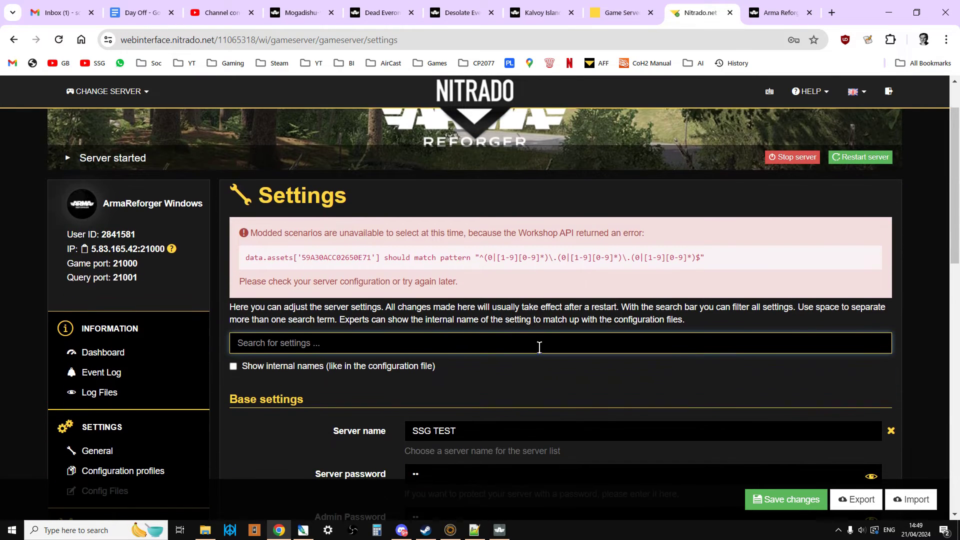
scroll(625, 330, "down", 1)
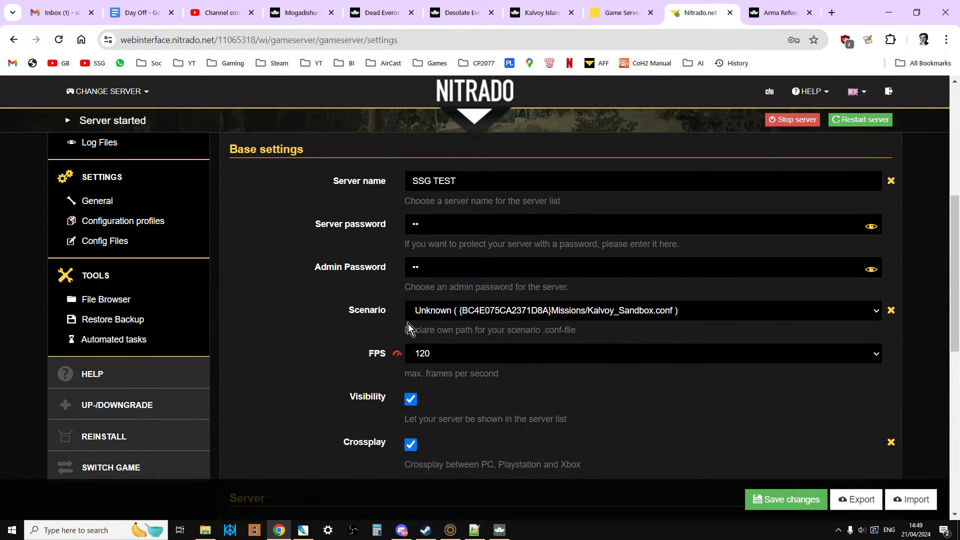
scroll(620, 323, "up", 4)
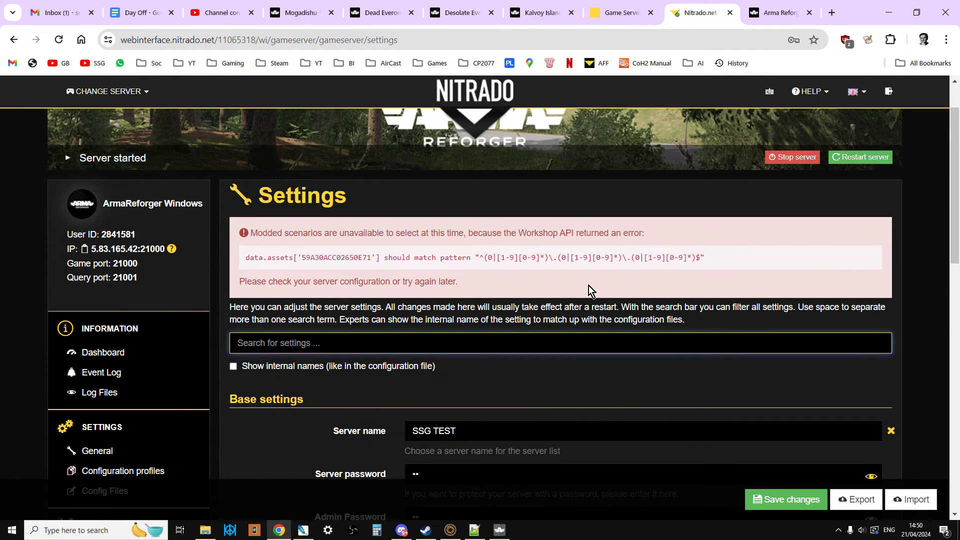
scroll(590, 292, "down", 1)
scroll(589, 290, "down", 3)
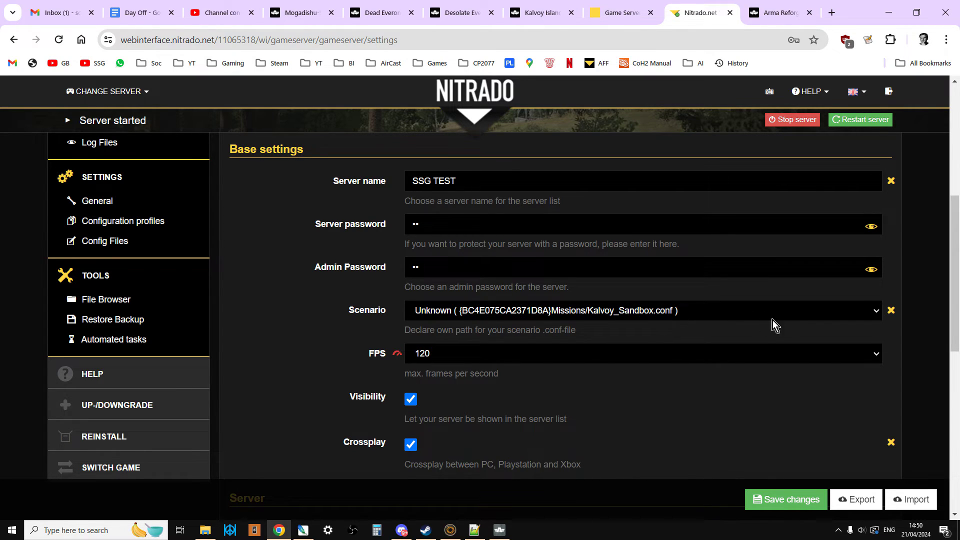
left_click(778, 497)
Scroll through config.json in the Config Files editor to review the full mod list.
left_click(120, 244)
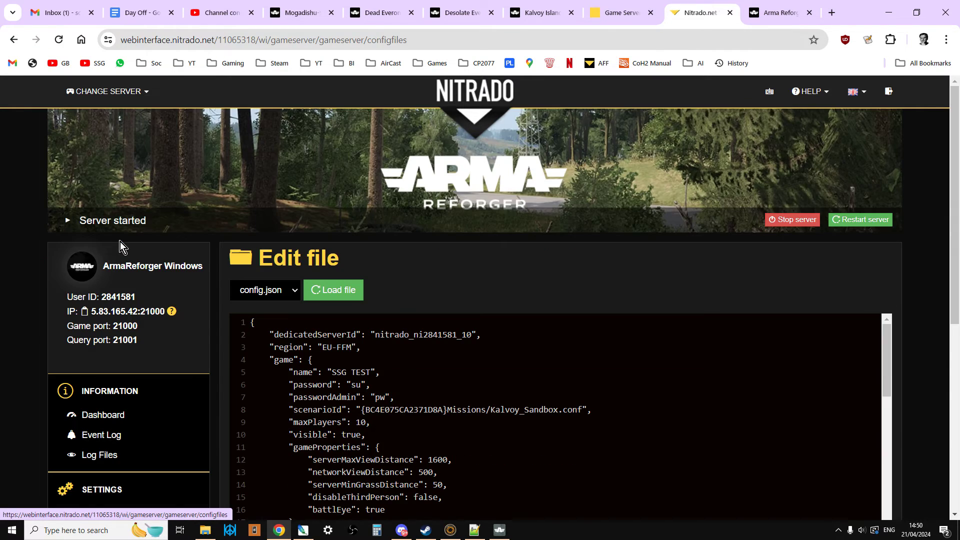
scroll(619, 308, "down", 1)
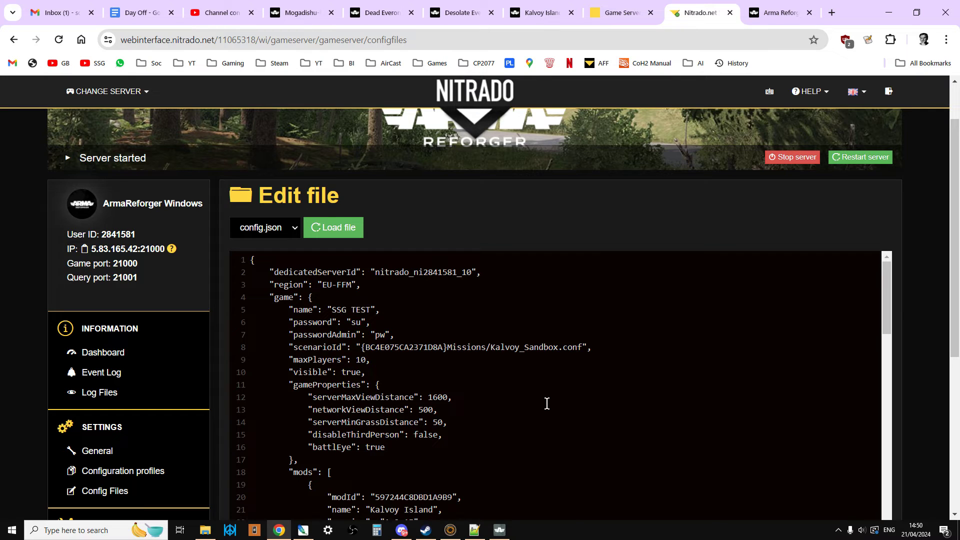
scroll(545, 402, "down", 2)
scroll(540, 400, "up", 3)
scroll(448, 421, "down", 10)
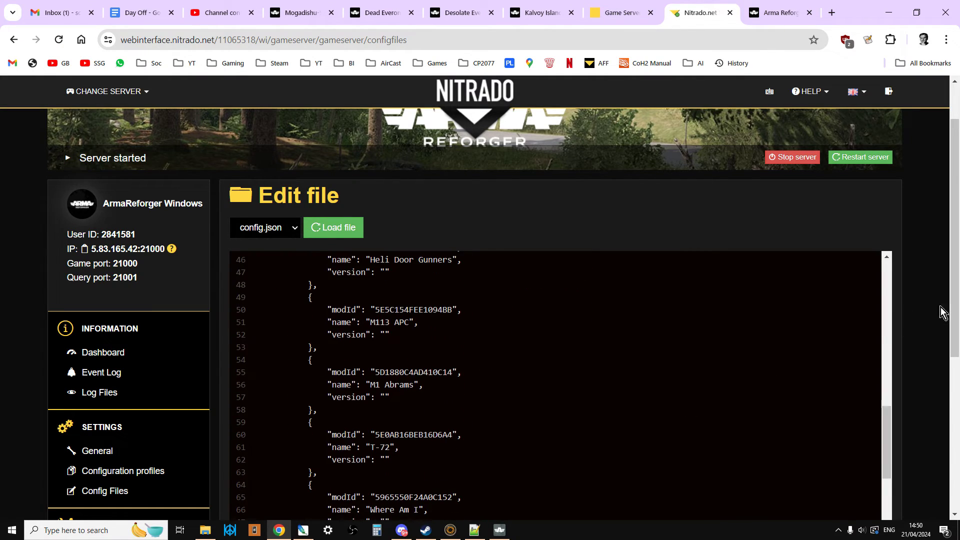
left_click_drag(955, 308, 955, 350)
scroll(637, 347, "down", 4)
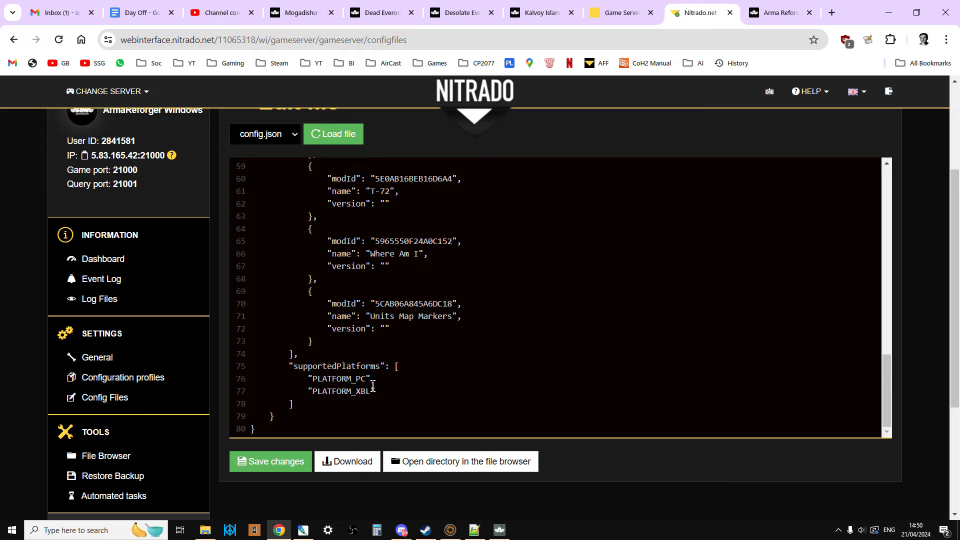
left_click_drag(953, 399, 953, 338)
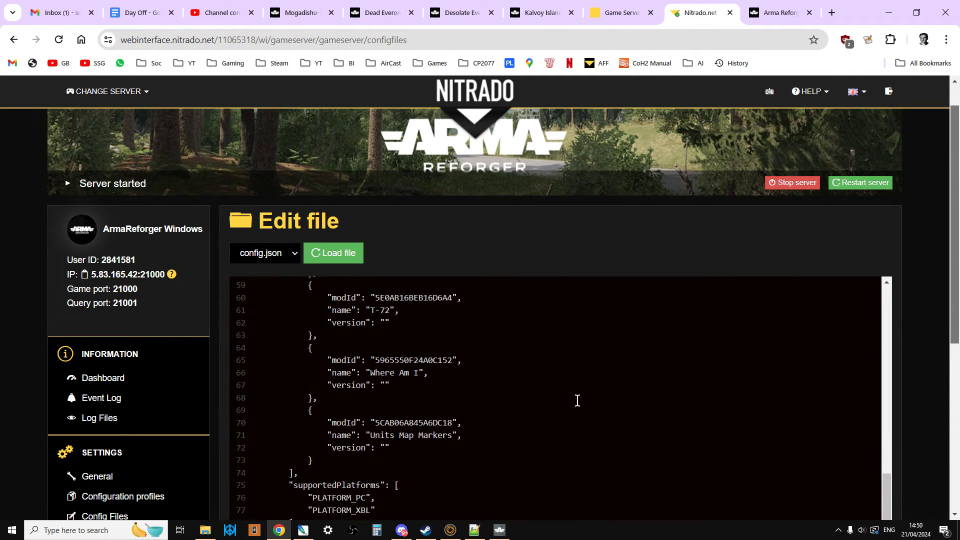
Bring the running Arma Reforger game view back on screen.
mouse_move(498, 536)
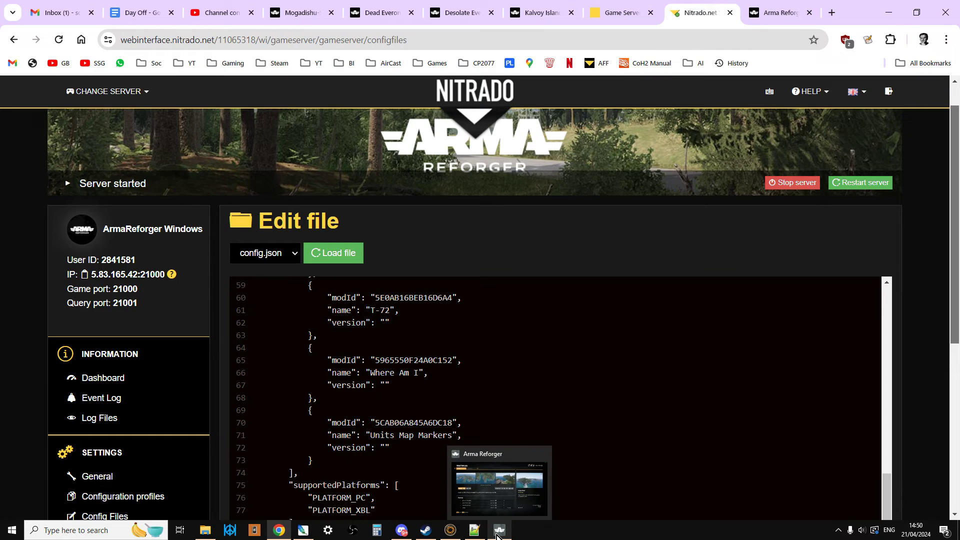
left_click(498, 534)
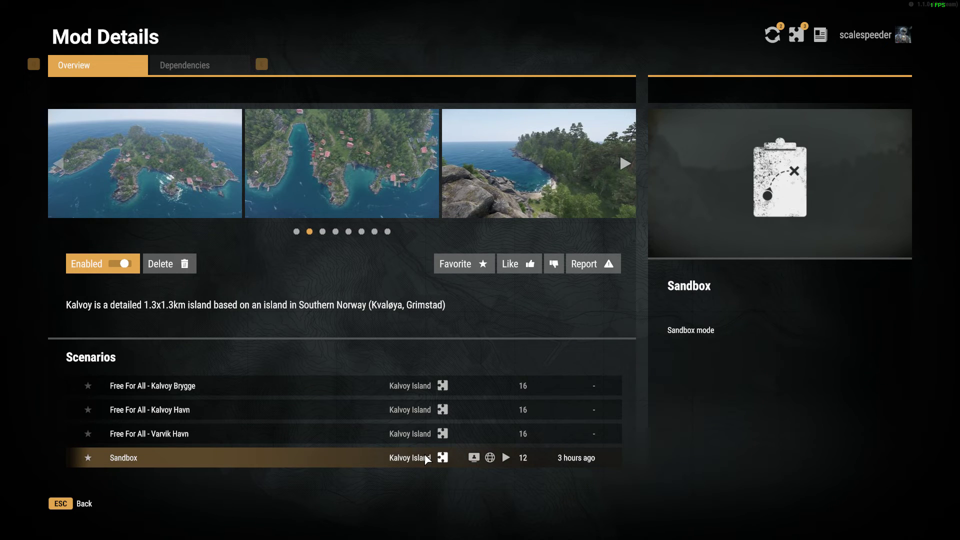
key("alt+Tab")
left_click(450, 533)
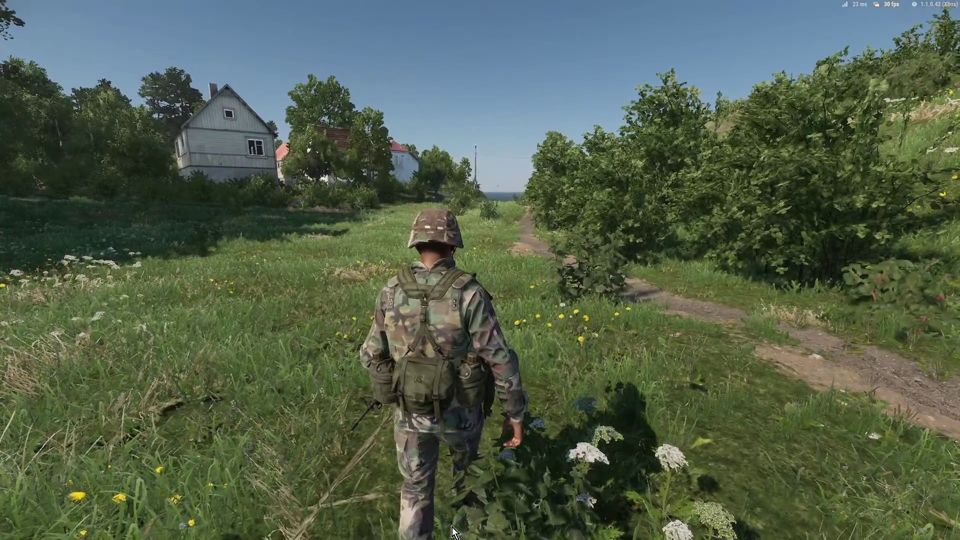
Walk the soldier forward through the grassy field, turning left and then right.
key("w")
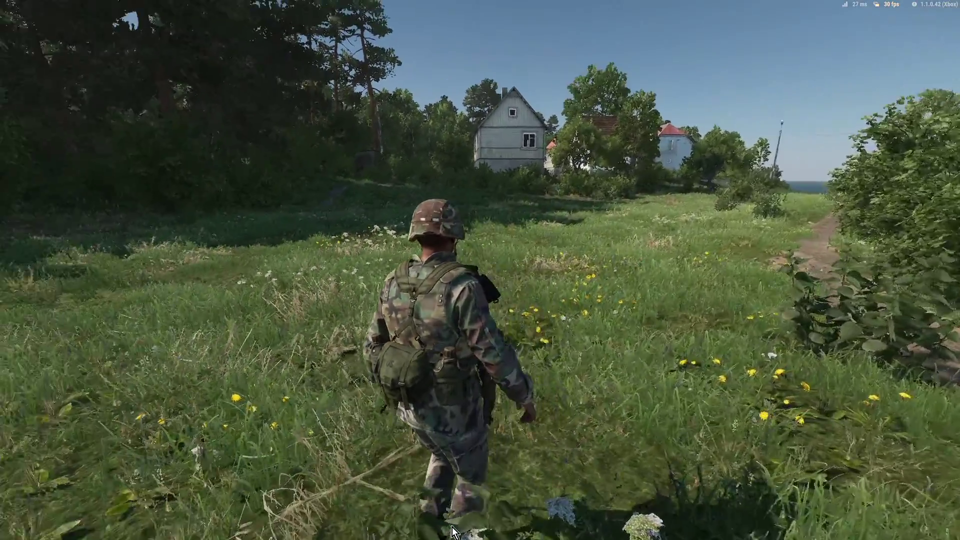
key("w")
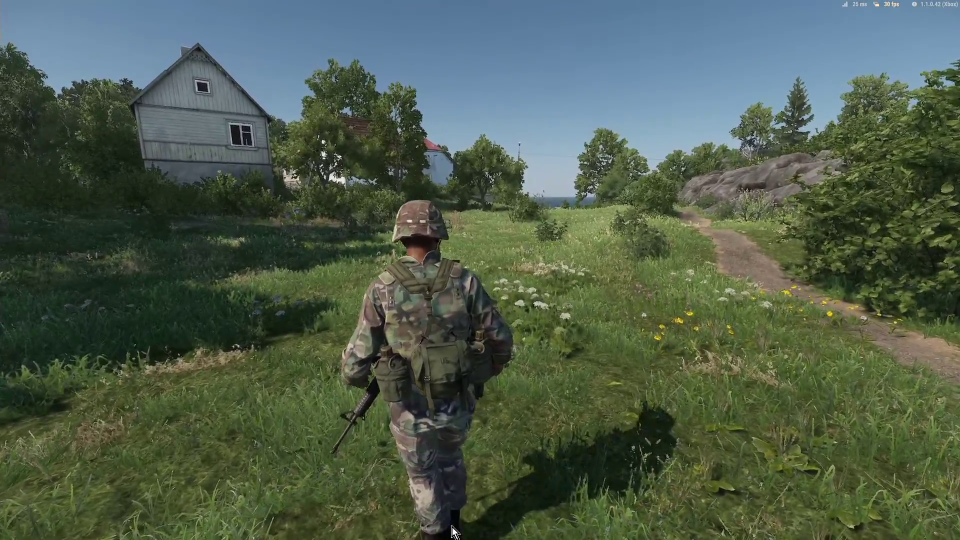
Walk the soldier on toward the rocks, then show the Kalvoy Island Workshop page in Chrome.
key("w")
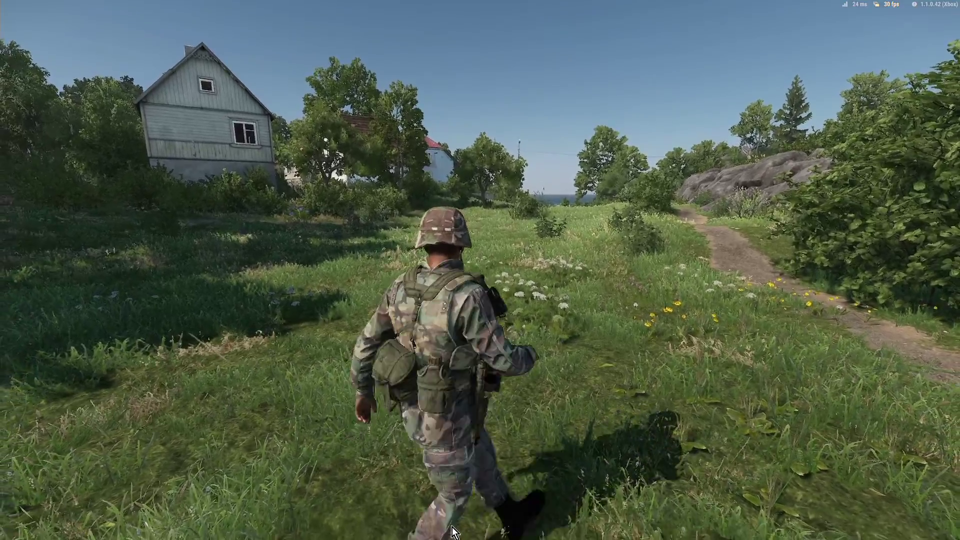
key("w")
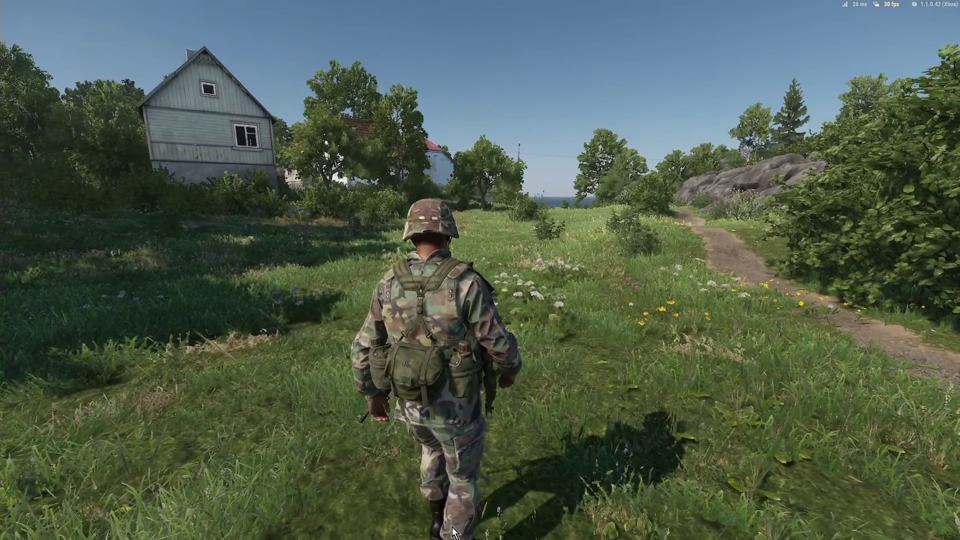
key("w")
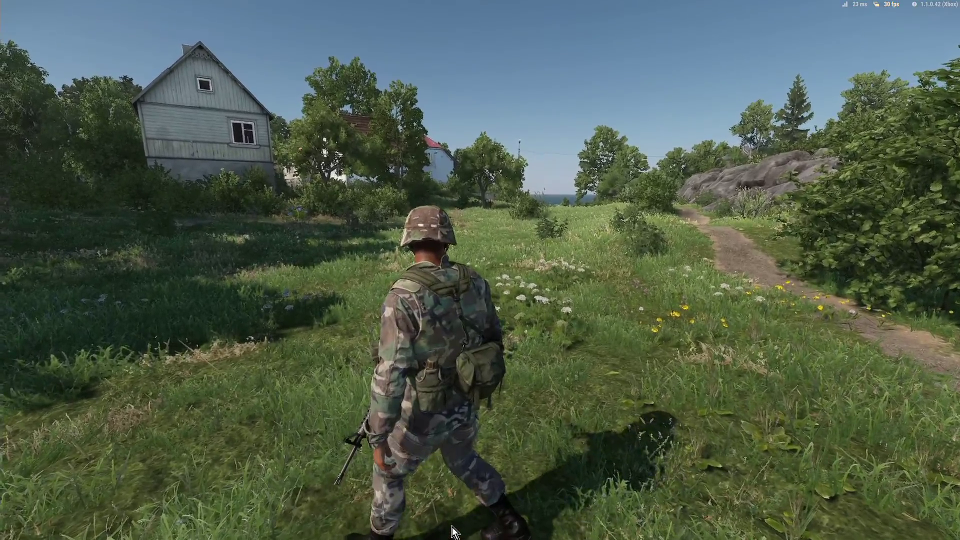
key("w")
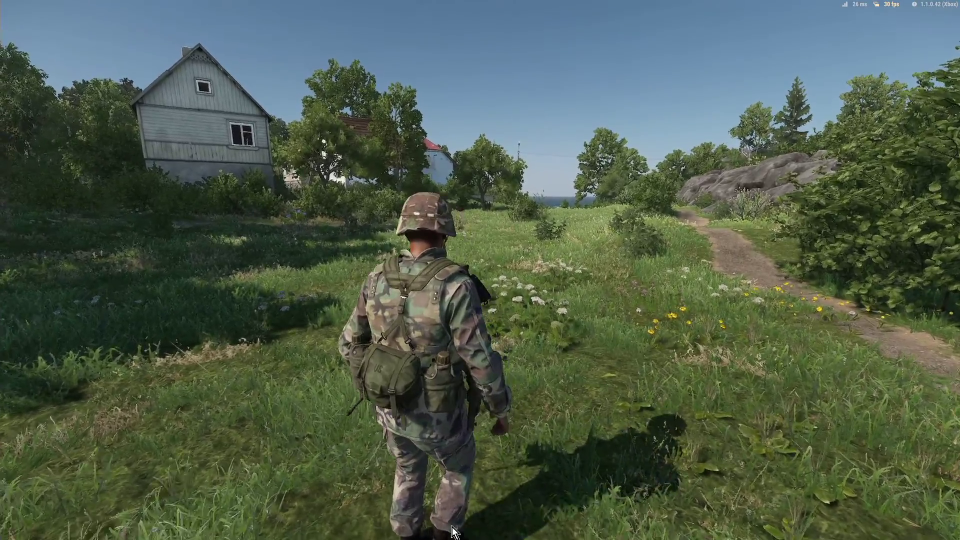
key("w")
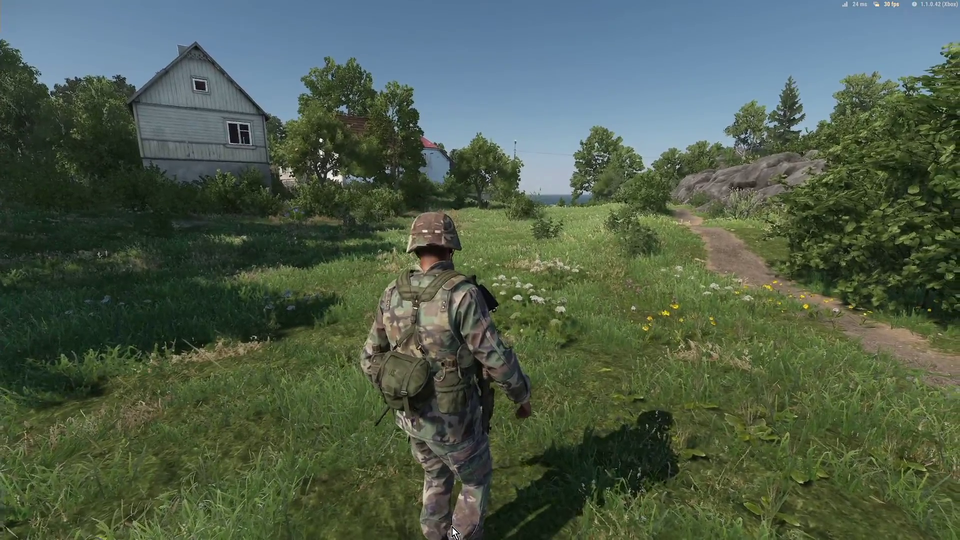
key("w")
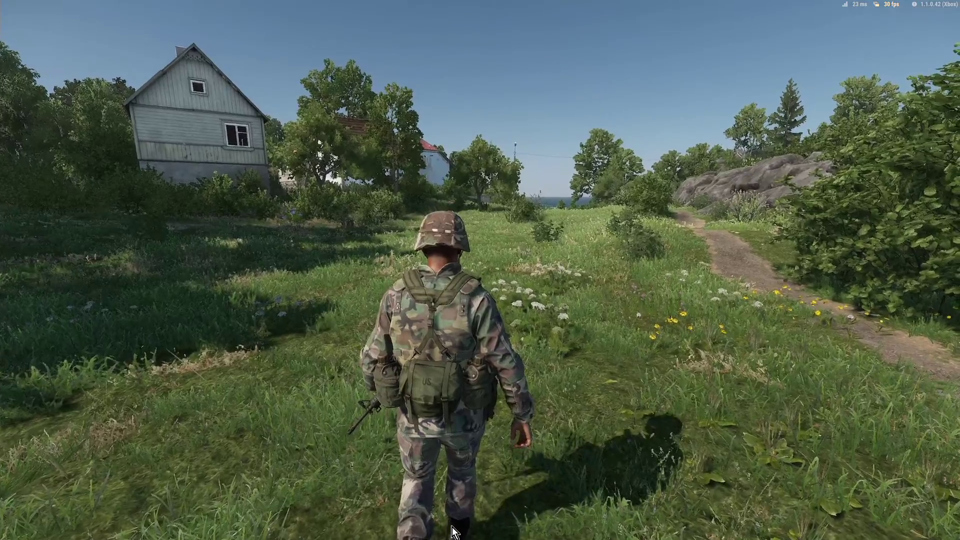
key("w")
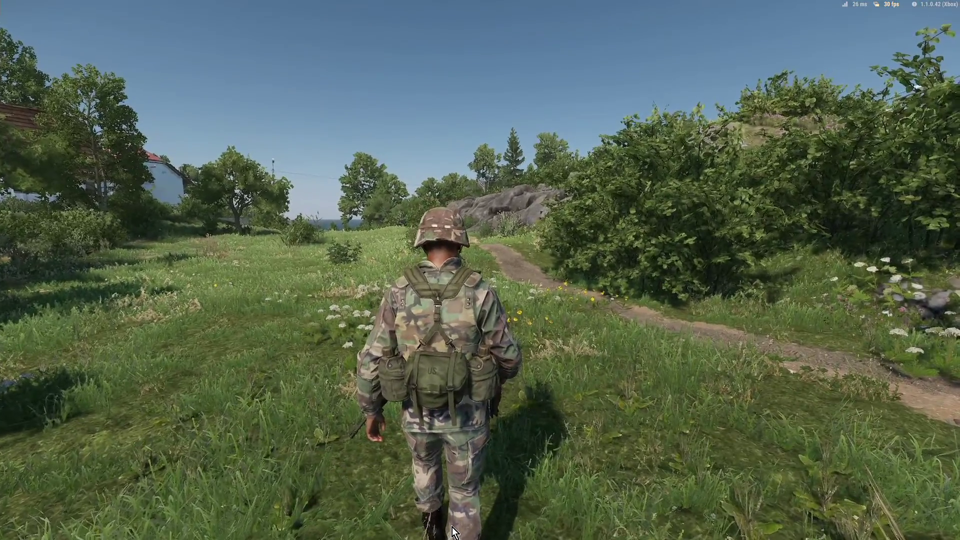
left_click(452, 531)
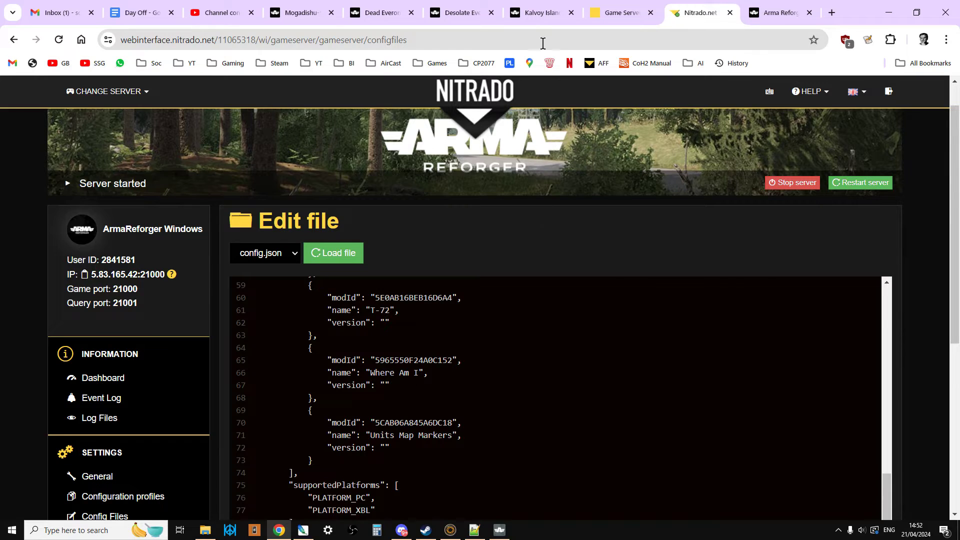
left_click(536, 14)
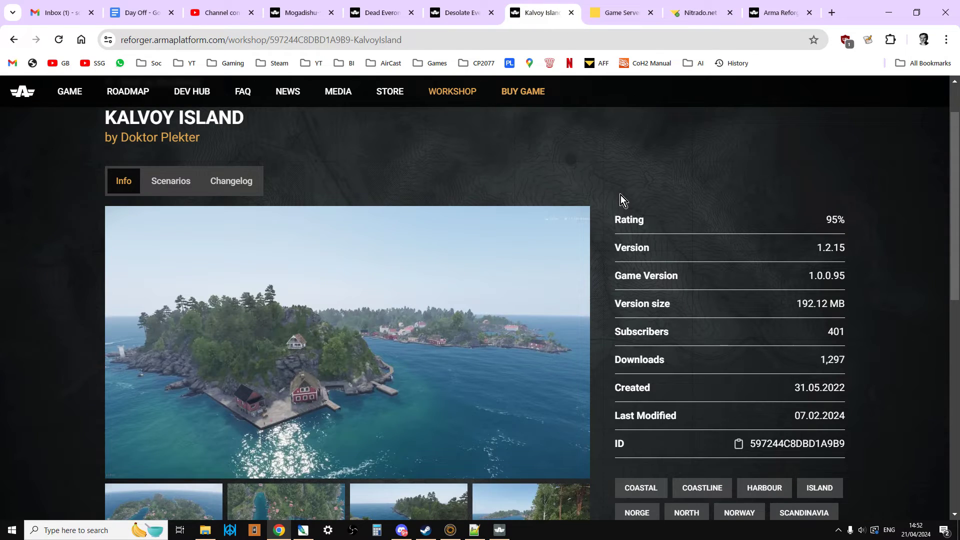